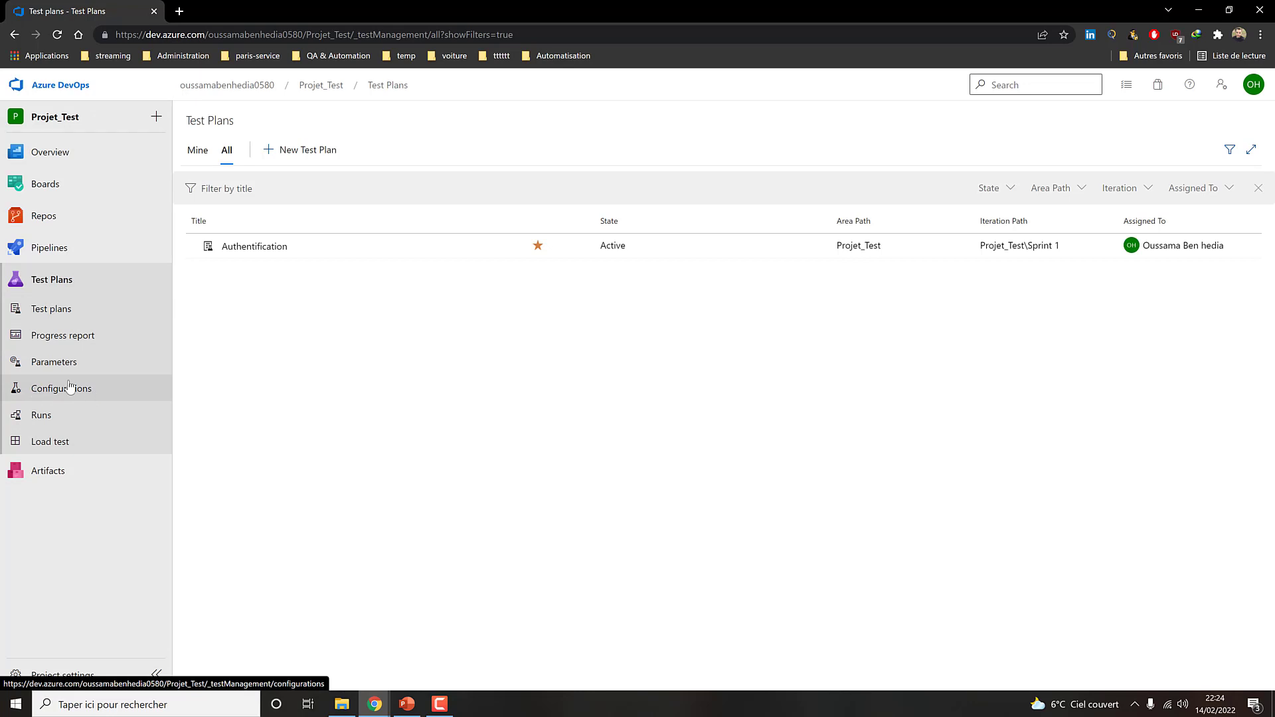
# Step: Open the test configurations and examine the Windows 10 configuration's name, description, state options and configuration variable choices
pyautogui.click(70, 387)
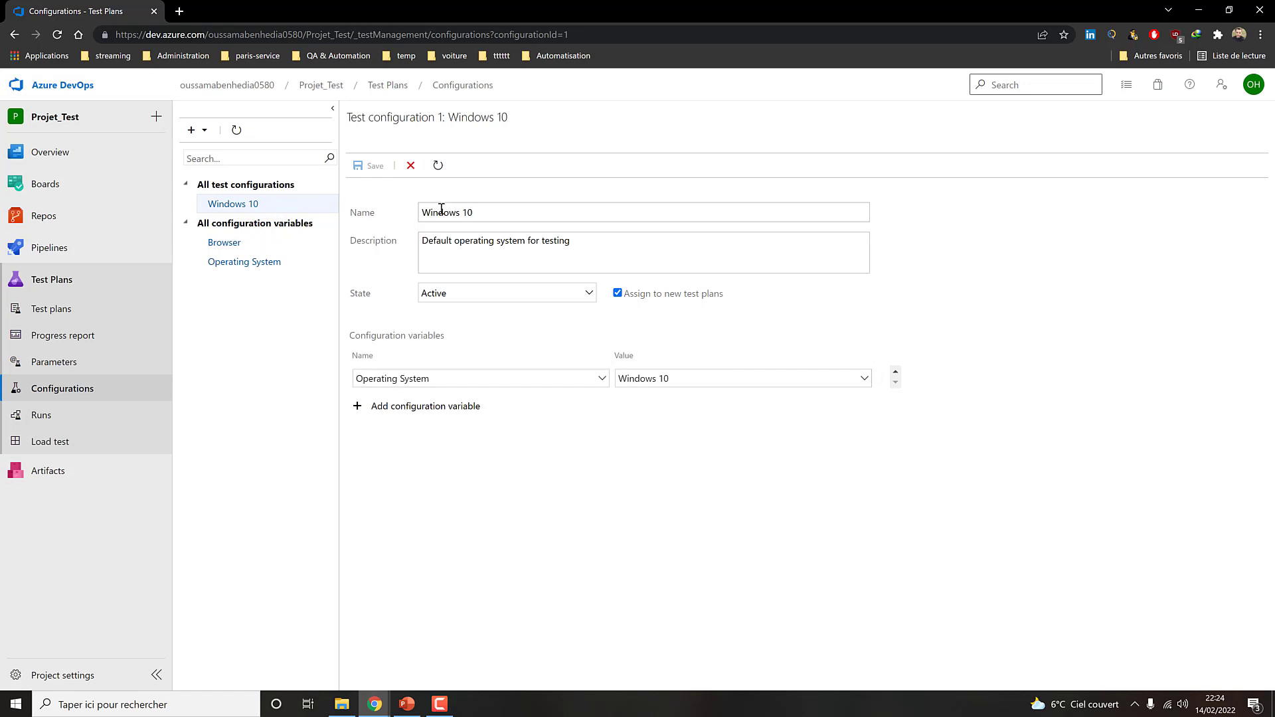
pyautogui.moveTo(423, 211)
pyautogui.mouseDown()
pyautogui.moveTo(538, 217)
pyautogui.moveTo(418, 213)
pyautogui.mouseUp()
pyautogui.click(534, 215)
pyautogui.click(370, 220)
pyautogui.click(580, 247)
pyautogui.moveTo(663, 245); pyautogui.dragTo(400, 242)
pyautogui.click(538, 293)
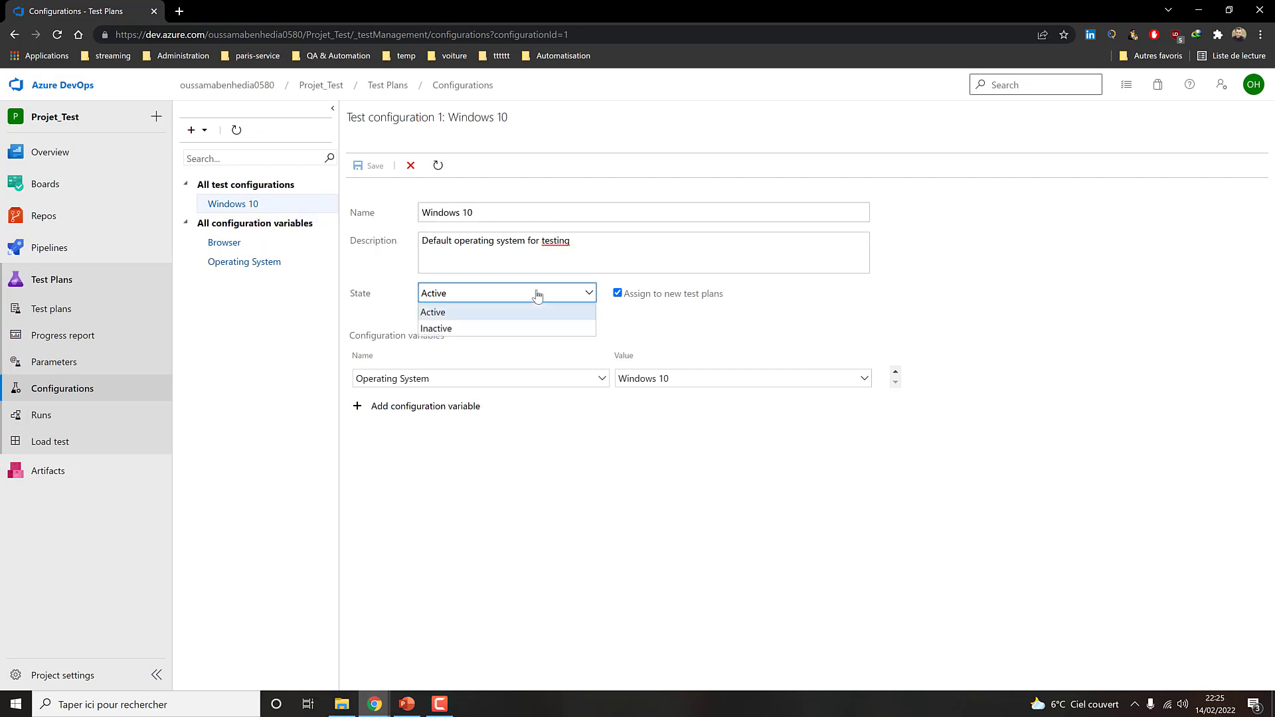
pyautogui.click(482, 311)
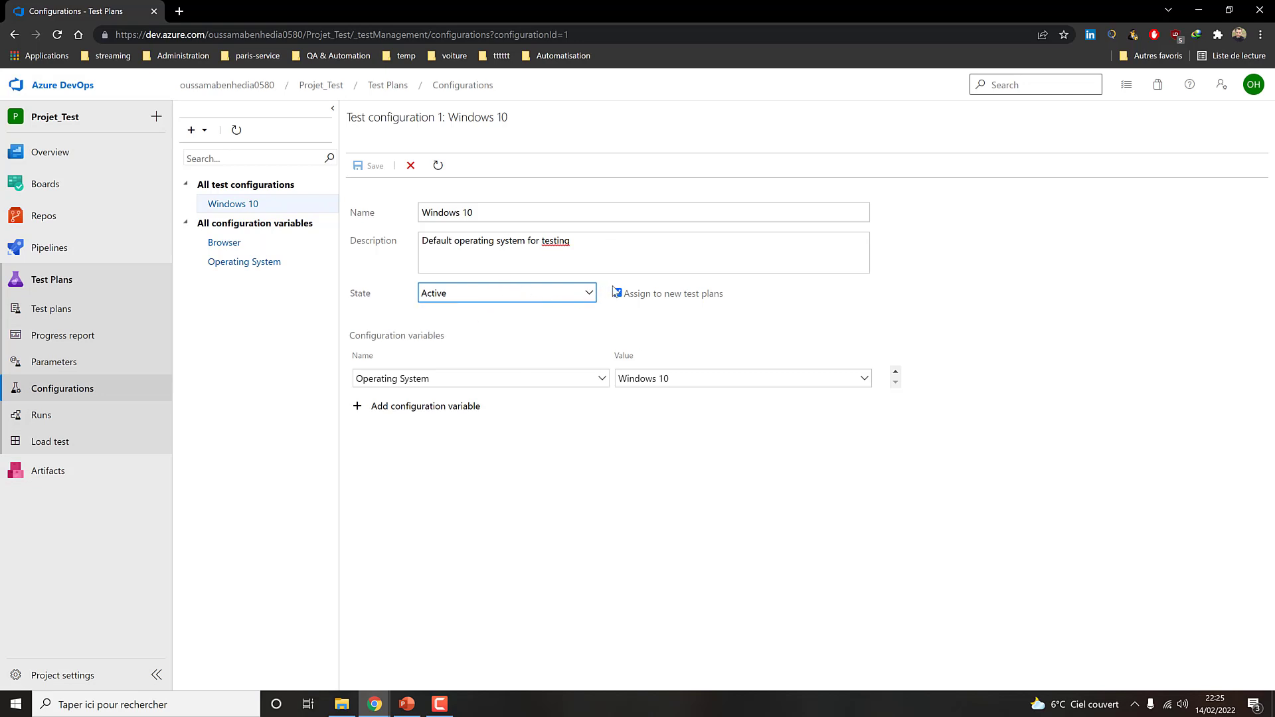
pyautogui.click(545, 297)
pyautogui.click(540, 313)
pyautogui.click(485, 377)
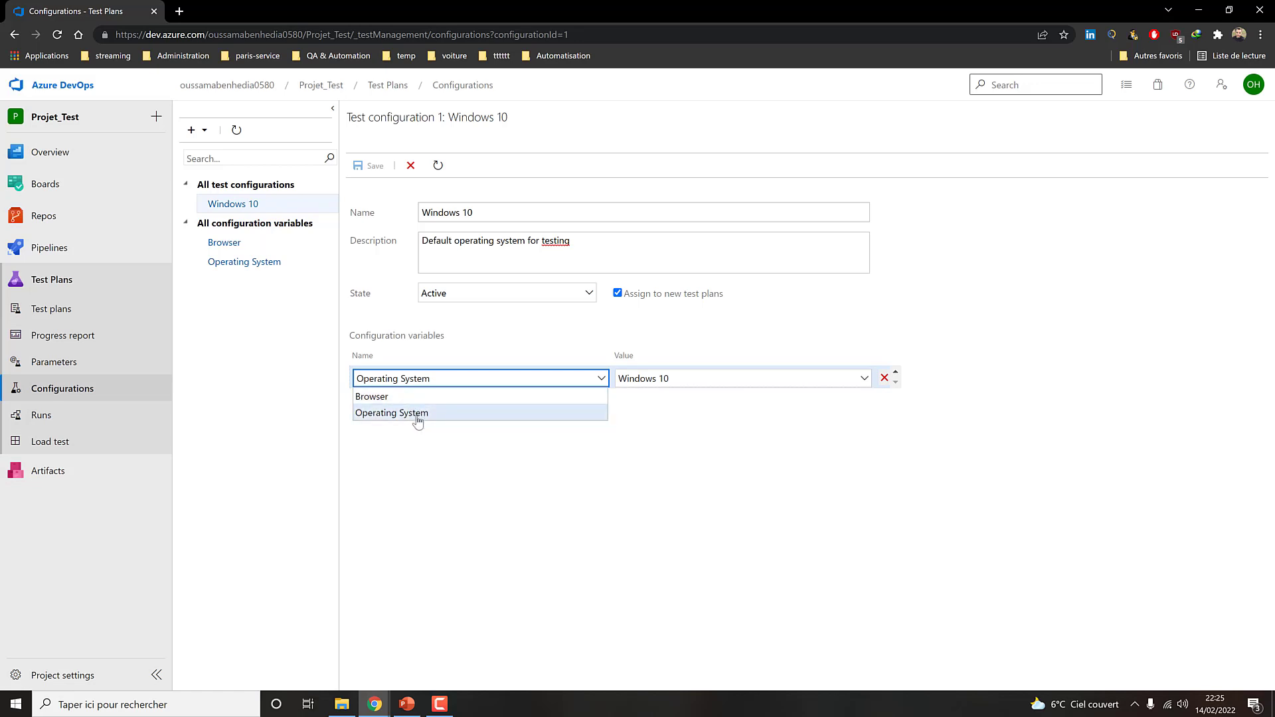
pyautogui.click(598, 425)
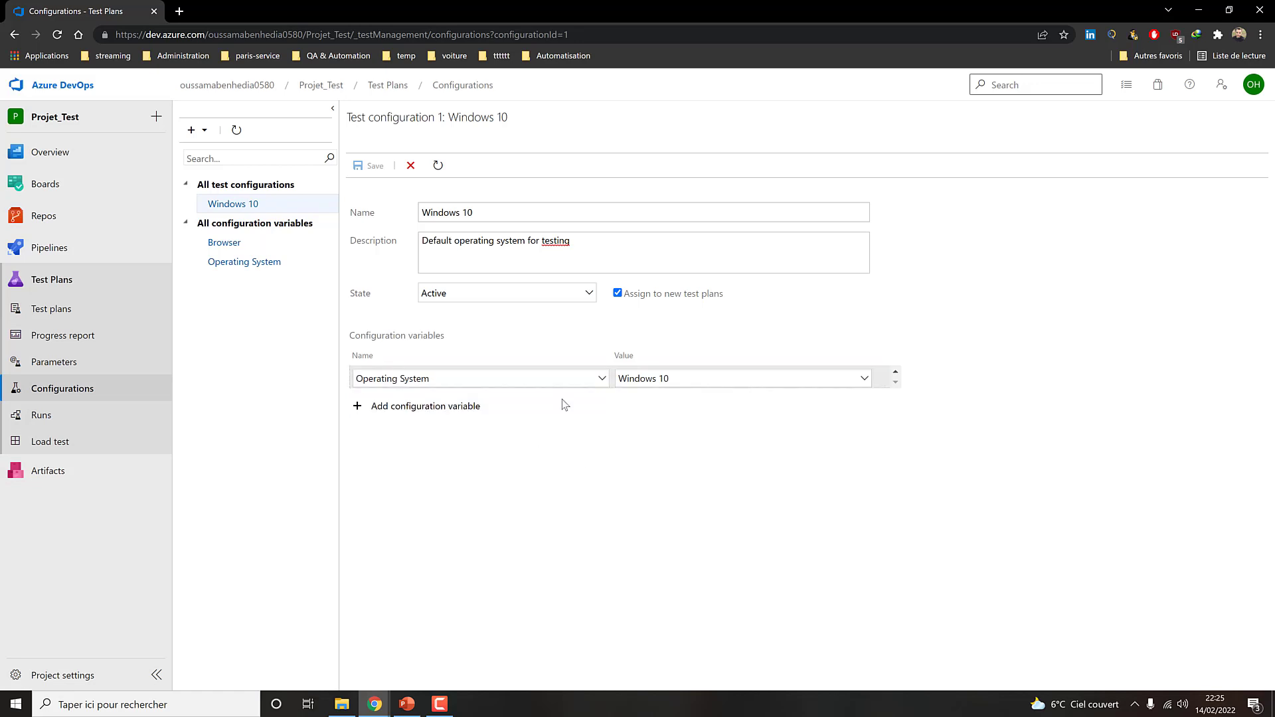
pyautogui.click(430, 383)
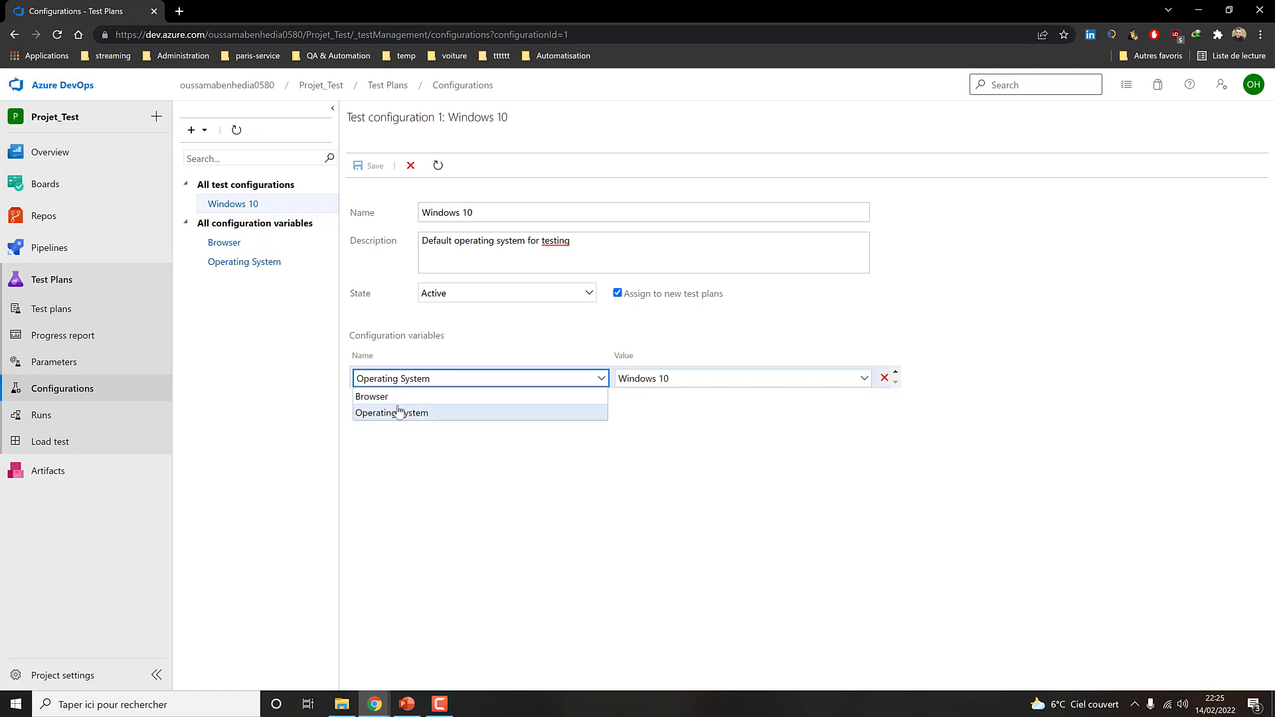
pyautogui.click(399, 395)
pyautogui.click(674, 383)
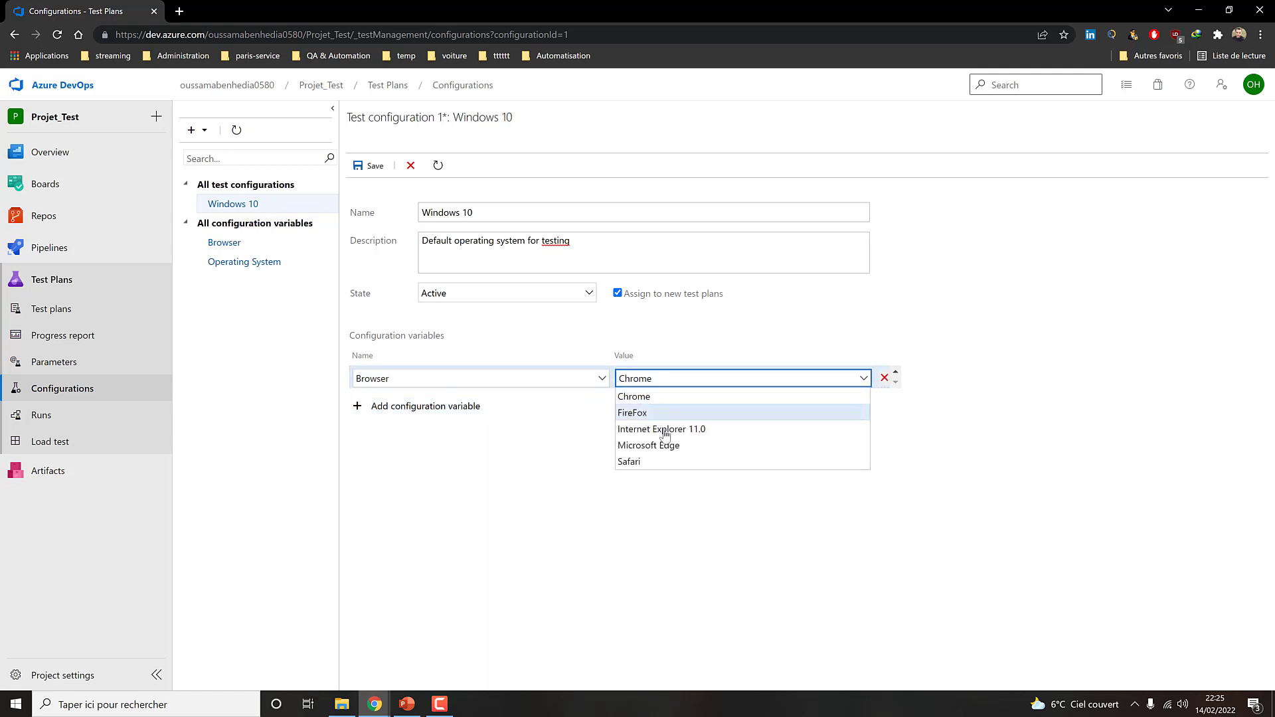
pyautogui.click(477, 394)
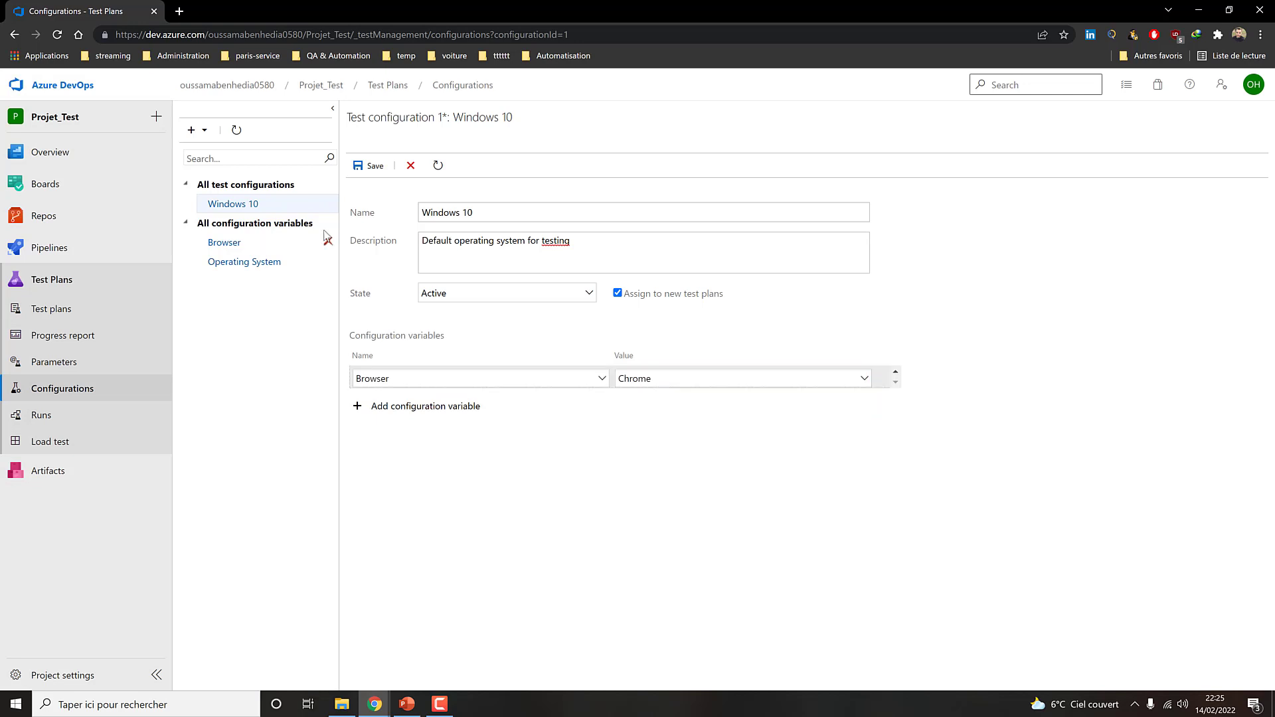
# Step: Open the Browser configuration variable, discarding the unsaved configuration changes, and review its list of values
pyautogui.click(221, 247)
pyautogui.click(694, 124)
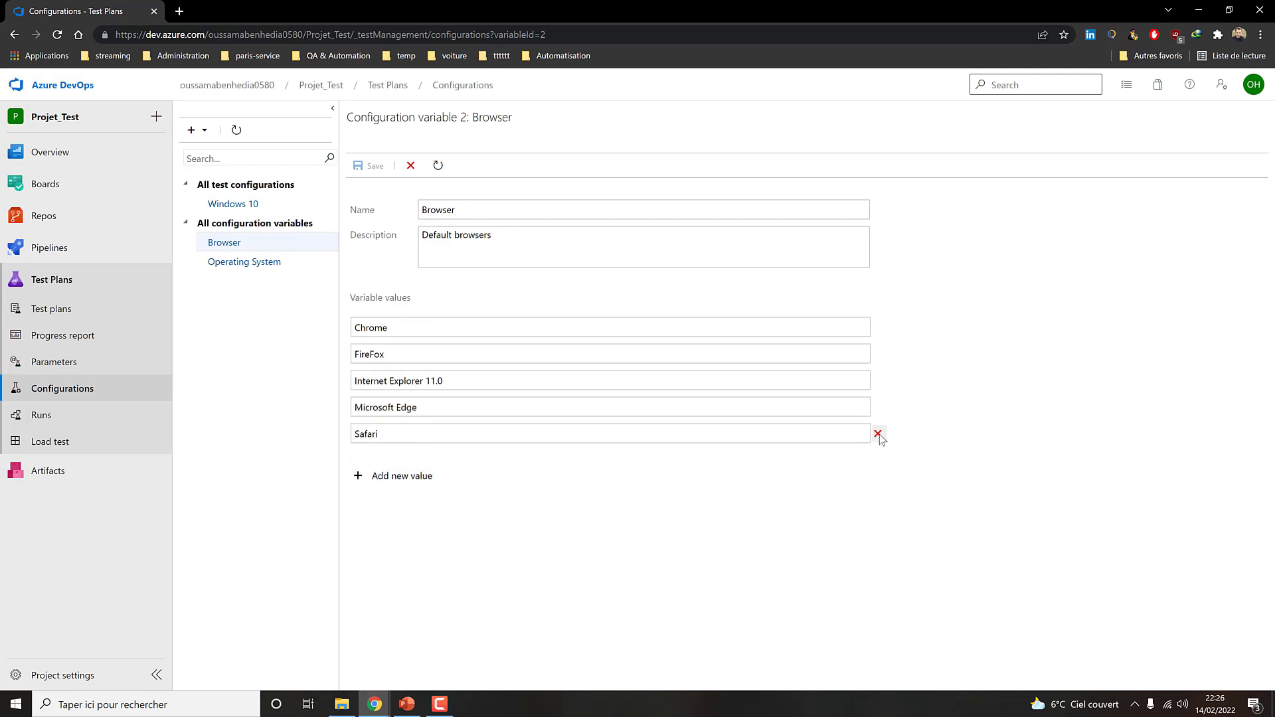
pyautogui.click(464, 329)
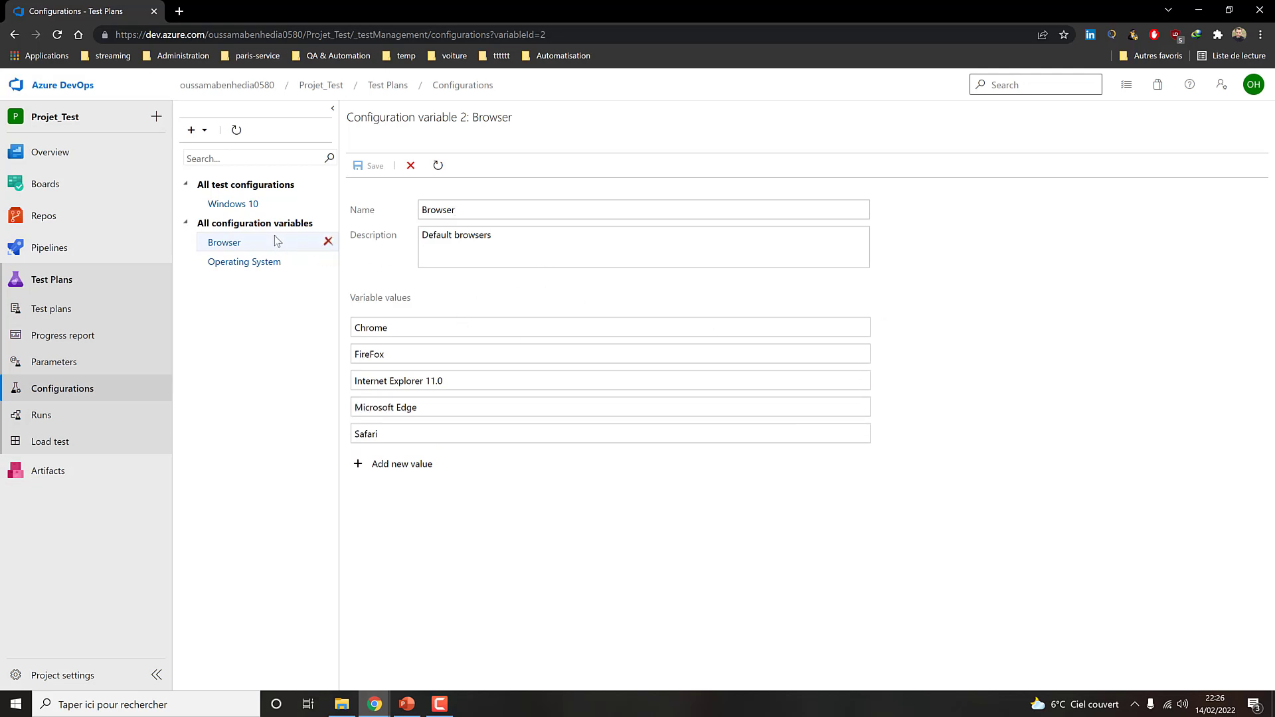
# Step: Add a Browser configuration variable with the value FireFox to the Windows 10 test configuration
pyautogui.click(244, 208)
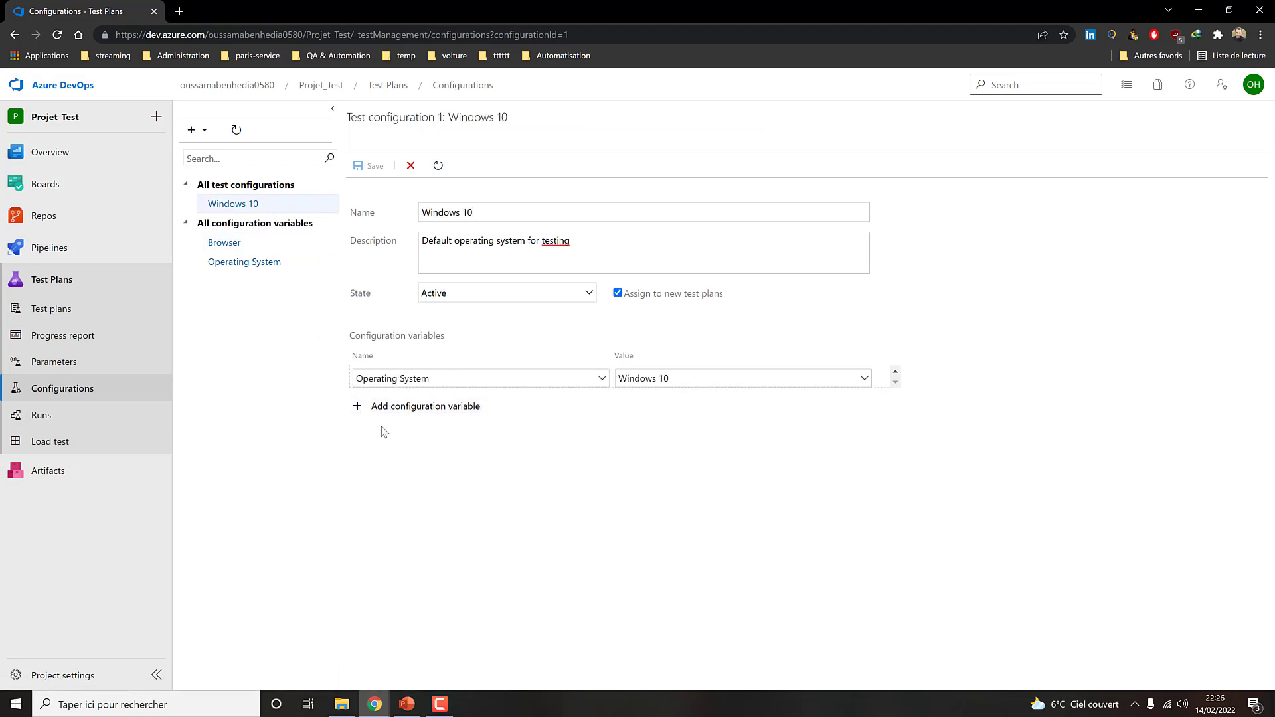
pyautogui.click(439, 407)
pyautogui.click(461, 403)
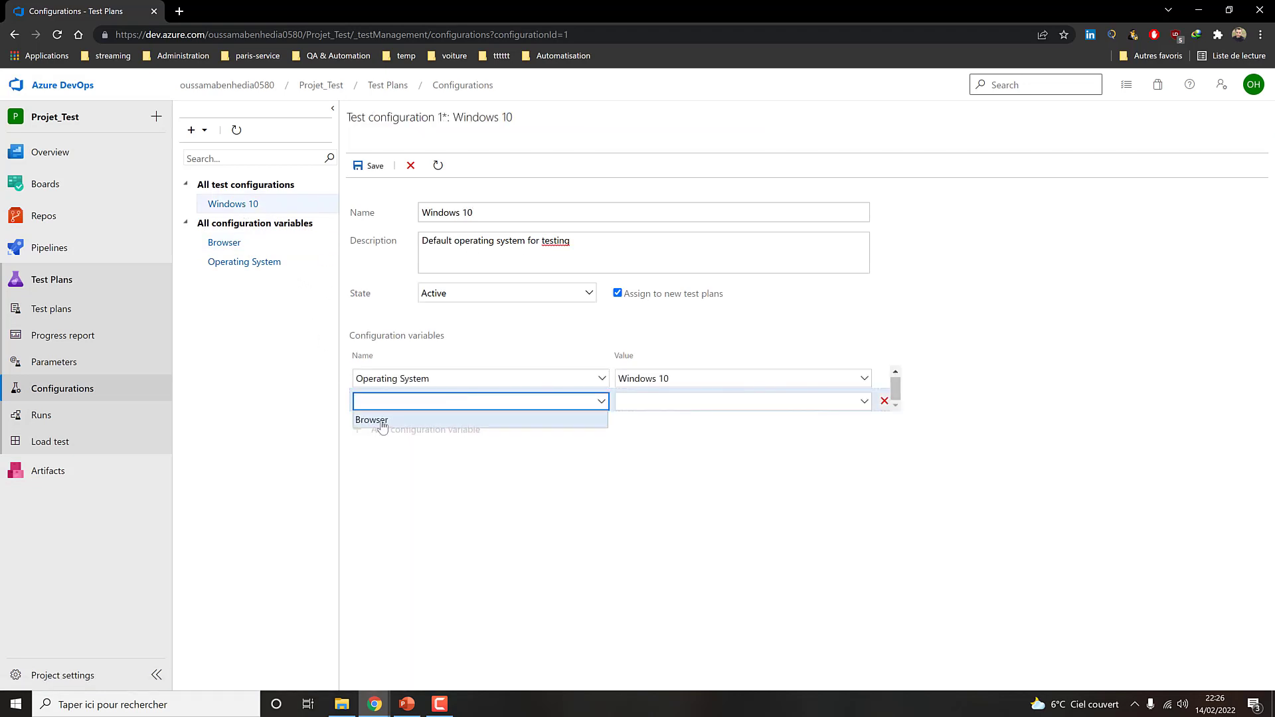
pyautogui.click(383, 420)
pyautogui.click(708, 401)
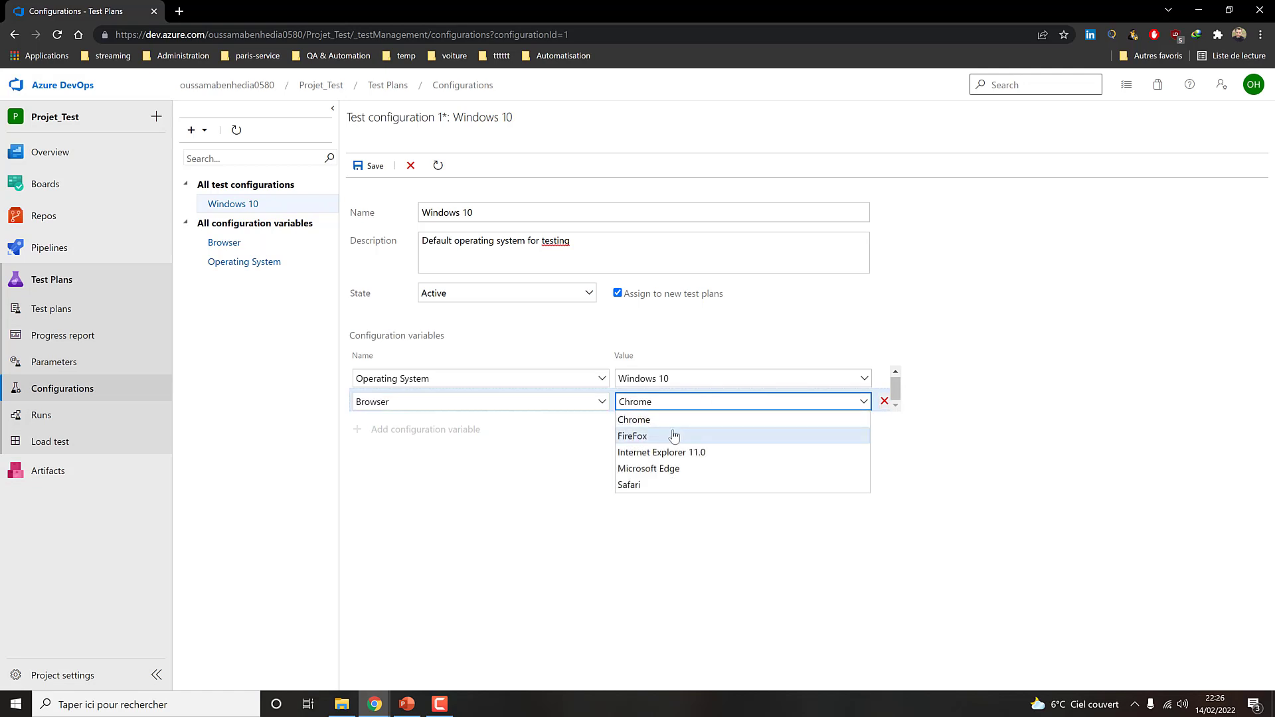
pyautogui.click(674, 436)
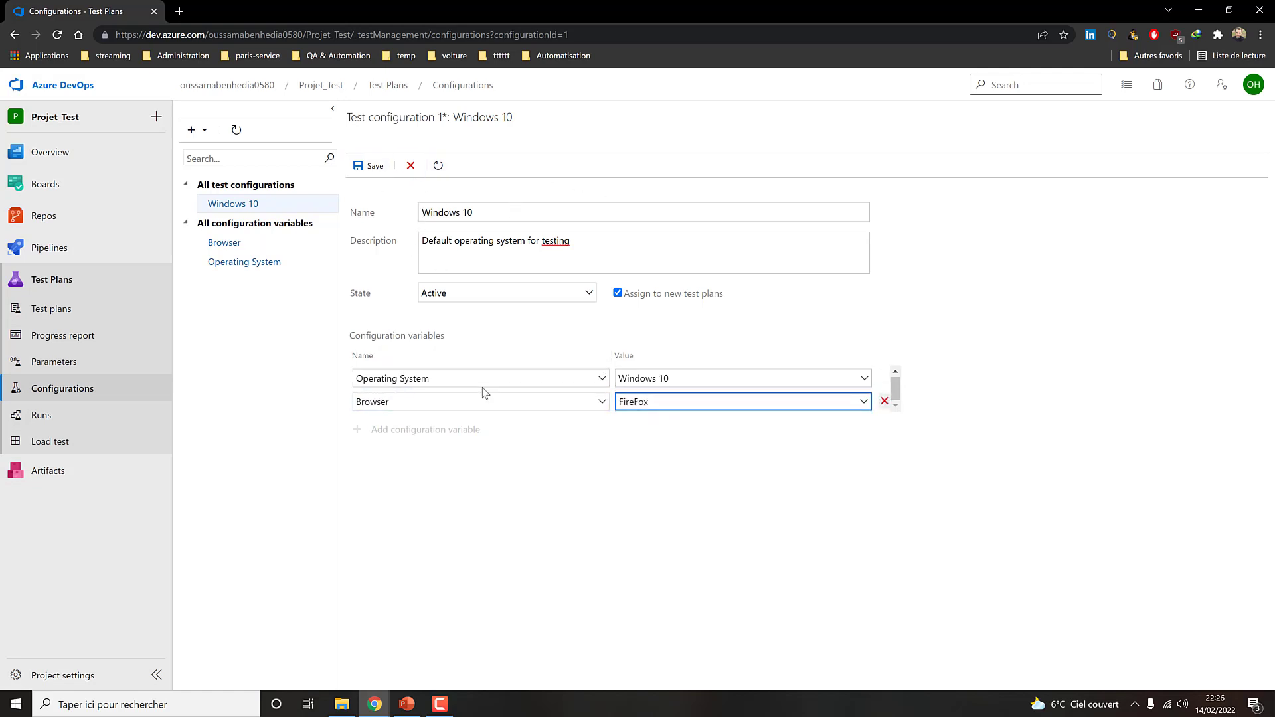
# Step: Set the Browser variable of the Windows 10 test configuration to Chrome and save the configuration
pyautogui.click(484, 214)
pyautogui.moveTo(484, 214); pyautogui.dragTo(420, 216)
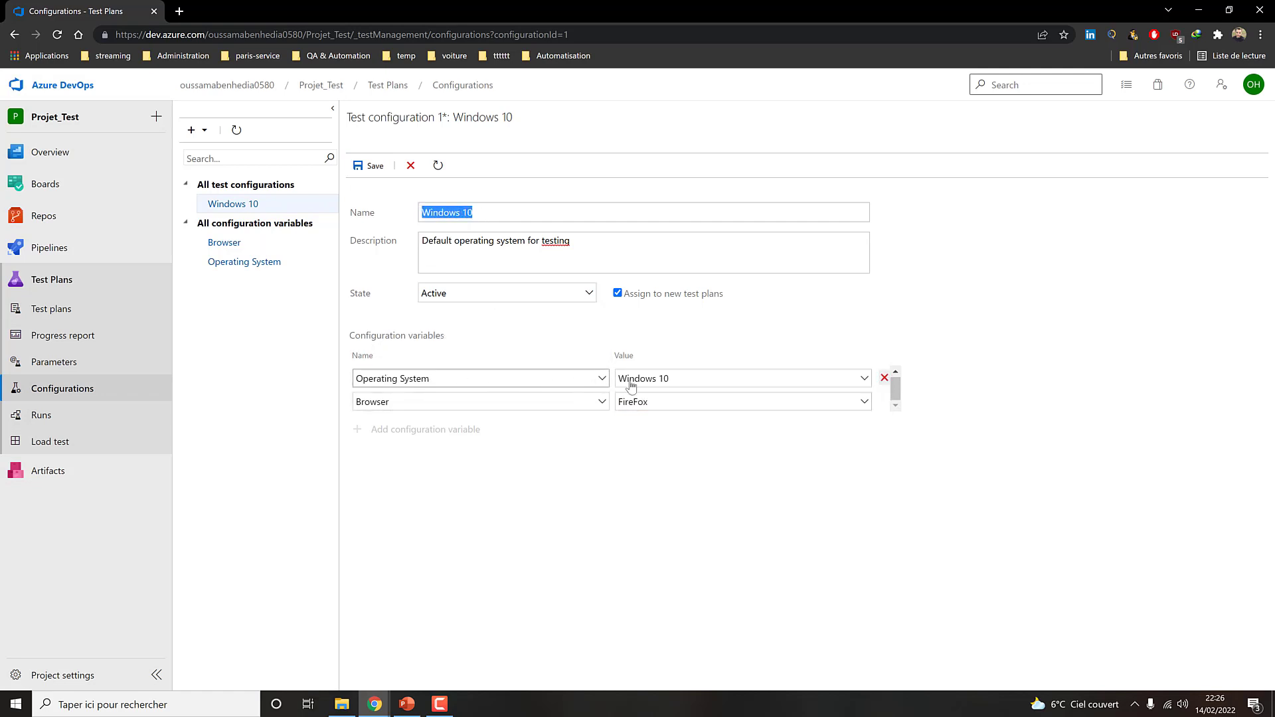
pyautogui.click(669, 387)
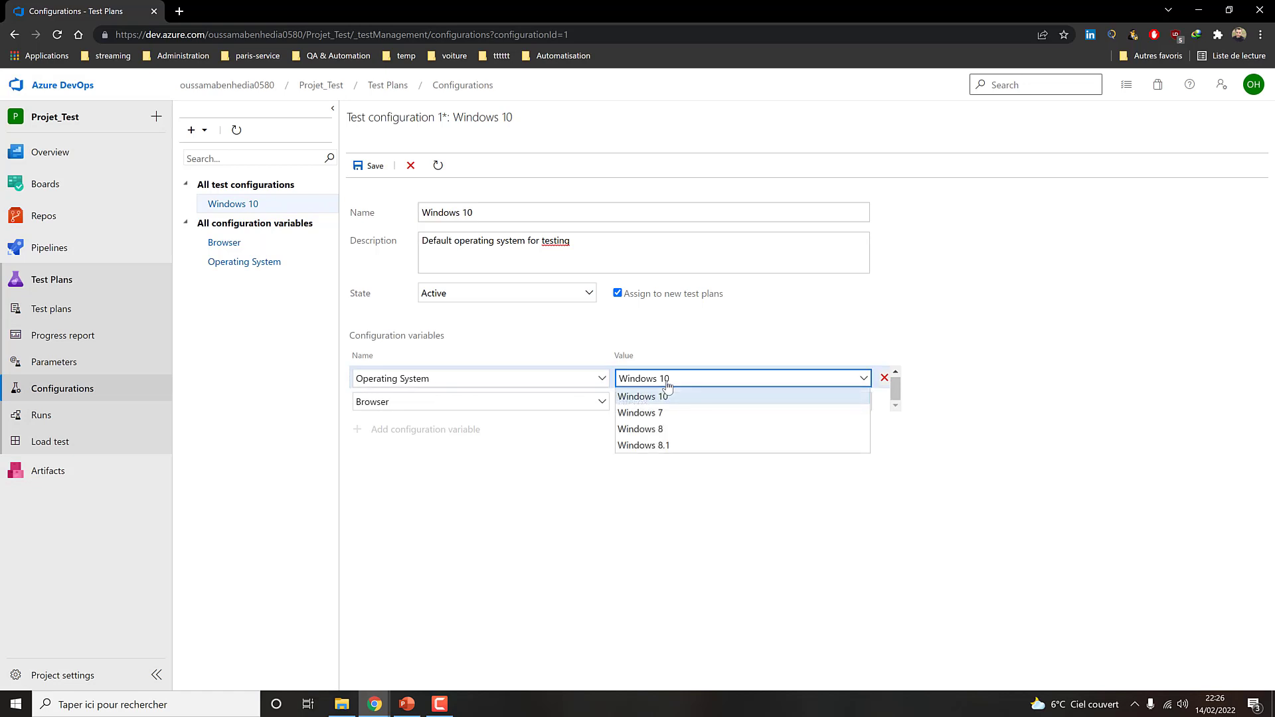
pyautogui.click(492, 483)
pyautogui.click(636, 407)
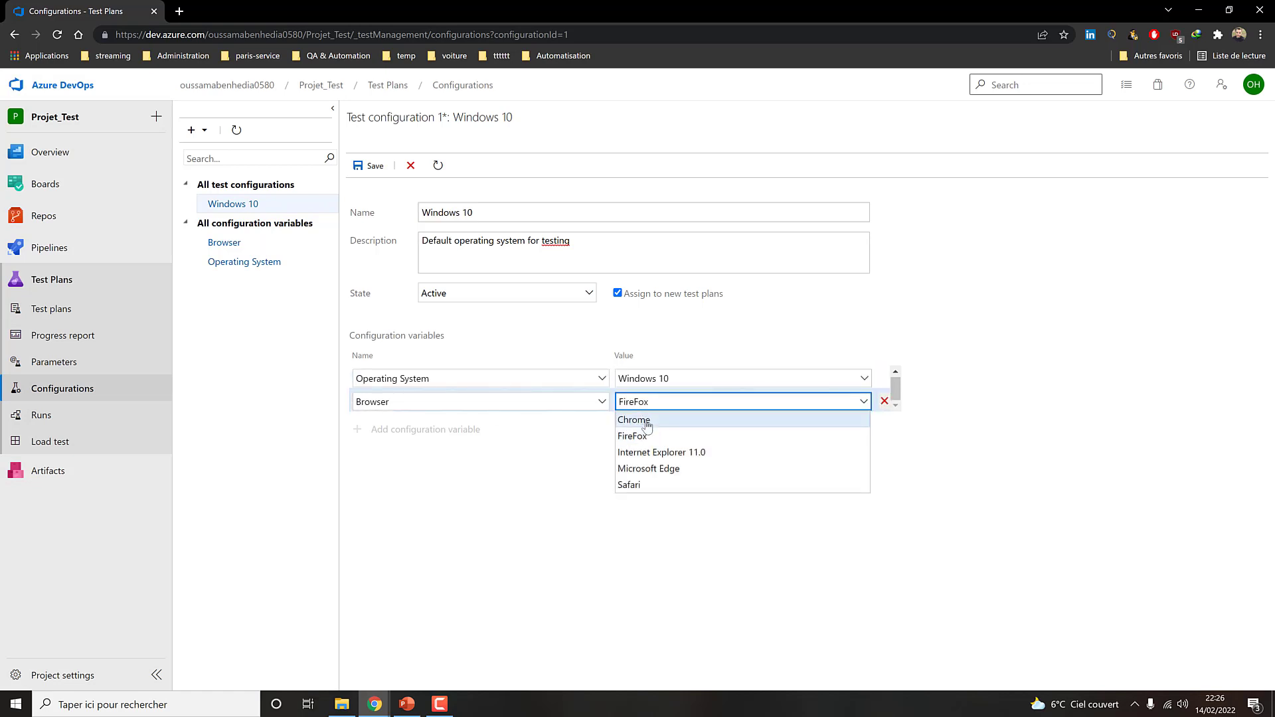
pyautogui.click(638, 417)
pyautogui.click(509, 454)
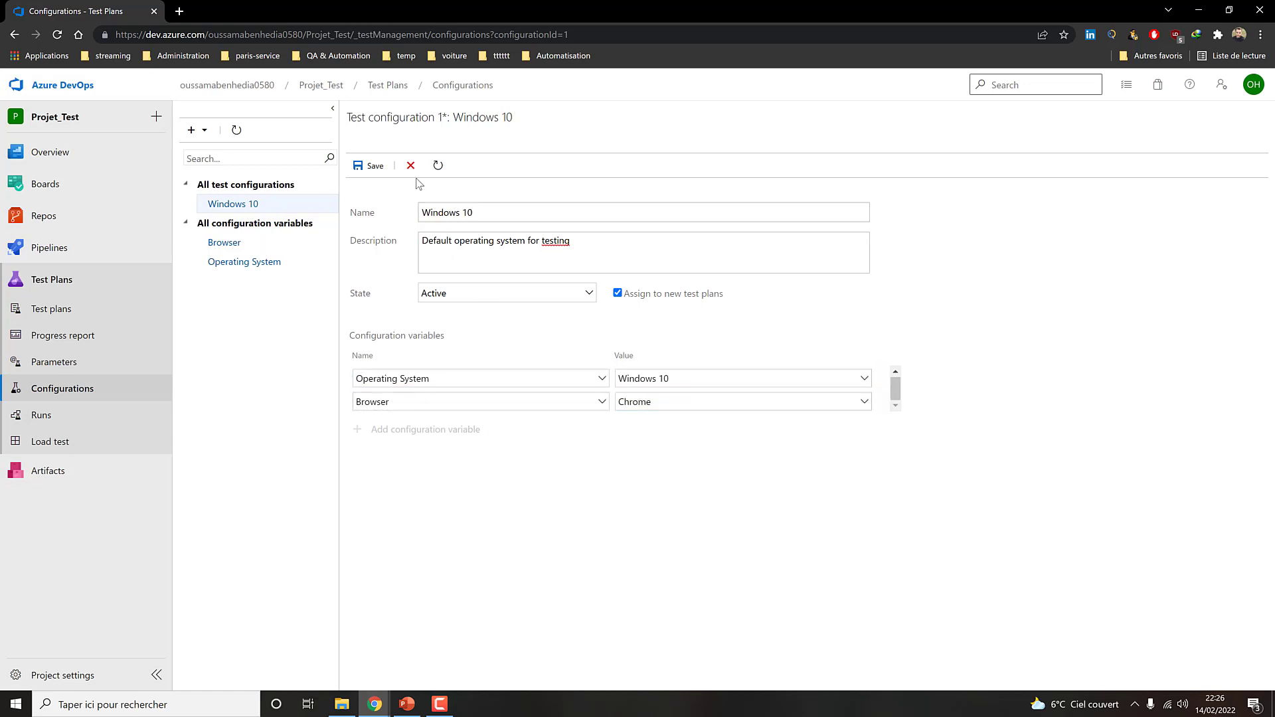
pyautogui.click(369, 169)
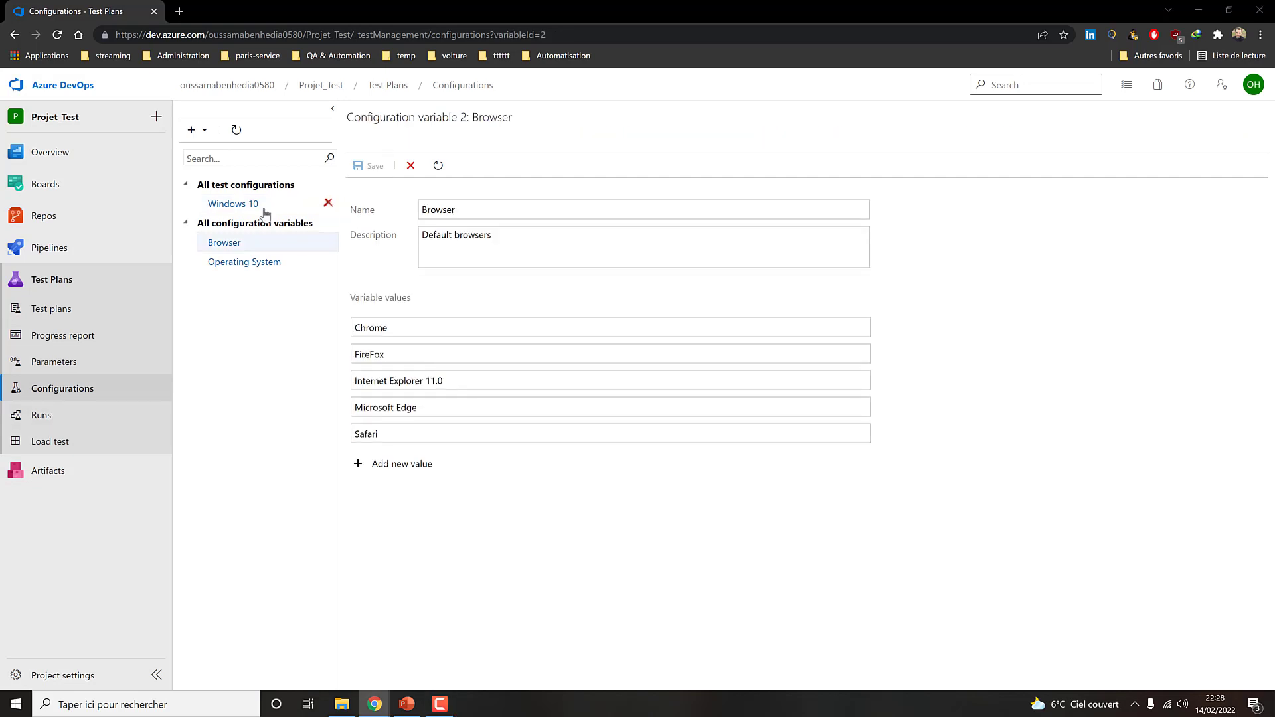
# Step: Open the Operating System configuration variable to review its available values
pyautogui.click(259, 205)
pyautogui.click(266, 265)
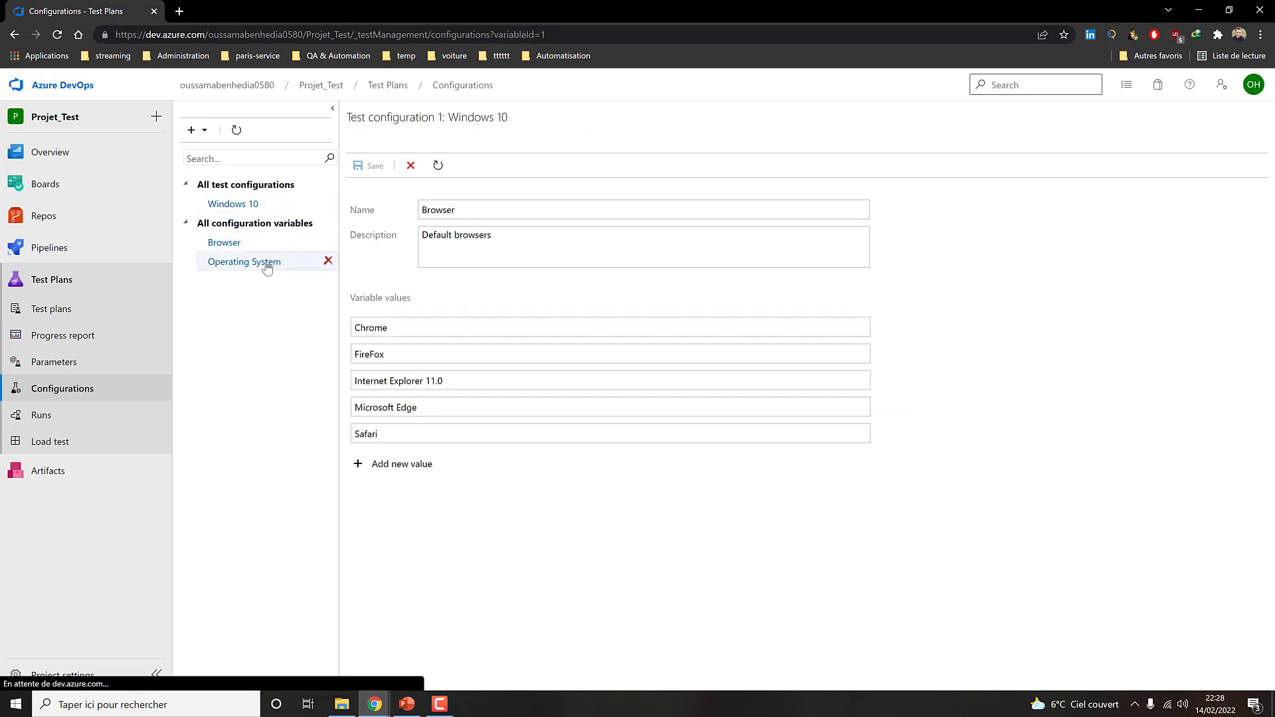
# Step: Create a new test configuration and name it "preprod"
pyautogui.click(205, 132)
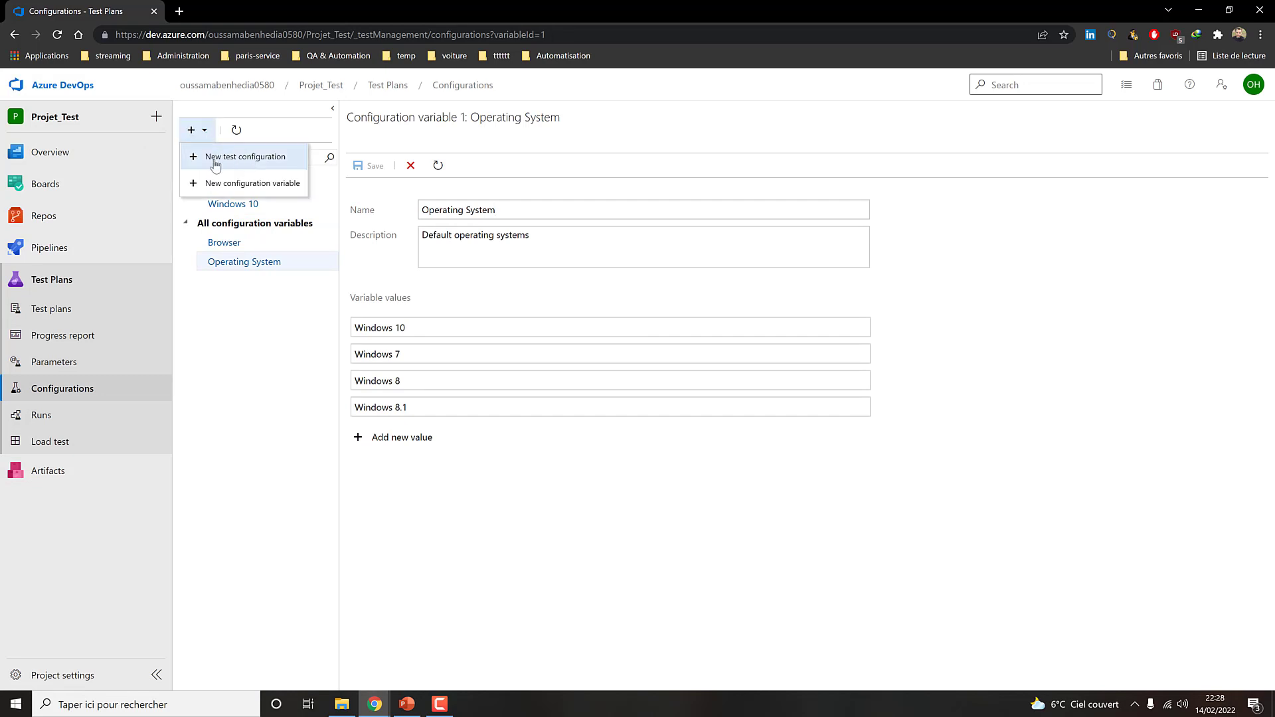
pyautogui.click(227, 158)
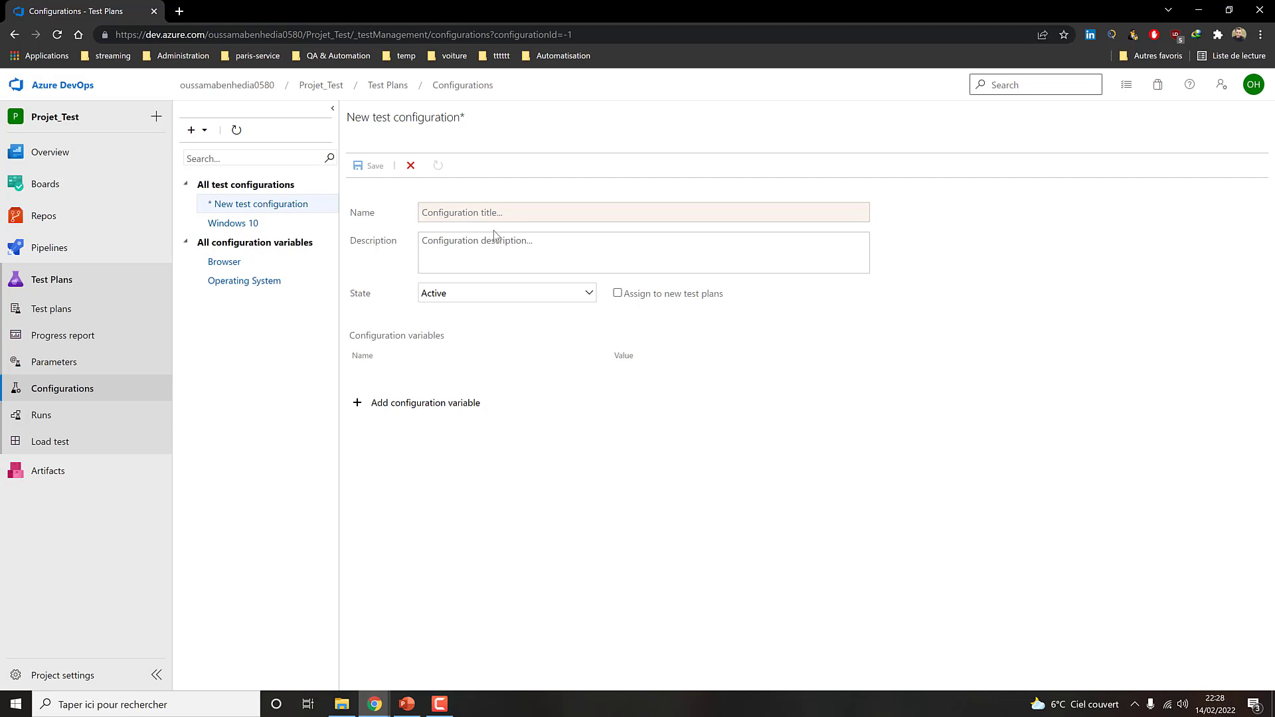
pyautogui.write('r')
pyautogui.press('BackSpace')
pyautogui.write('pRE')
pyautogui.press('BackSpace')
pyautogui.press('BackSpace')
pyautogui.press('BackSpace')
pyautogui.write('preprod')
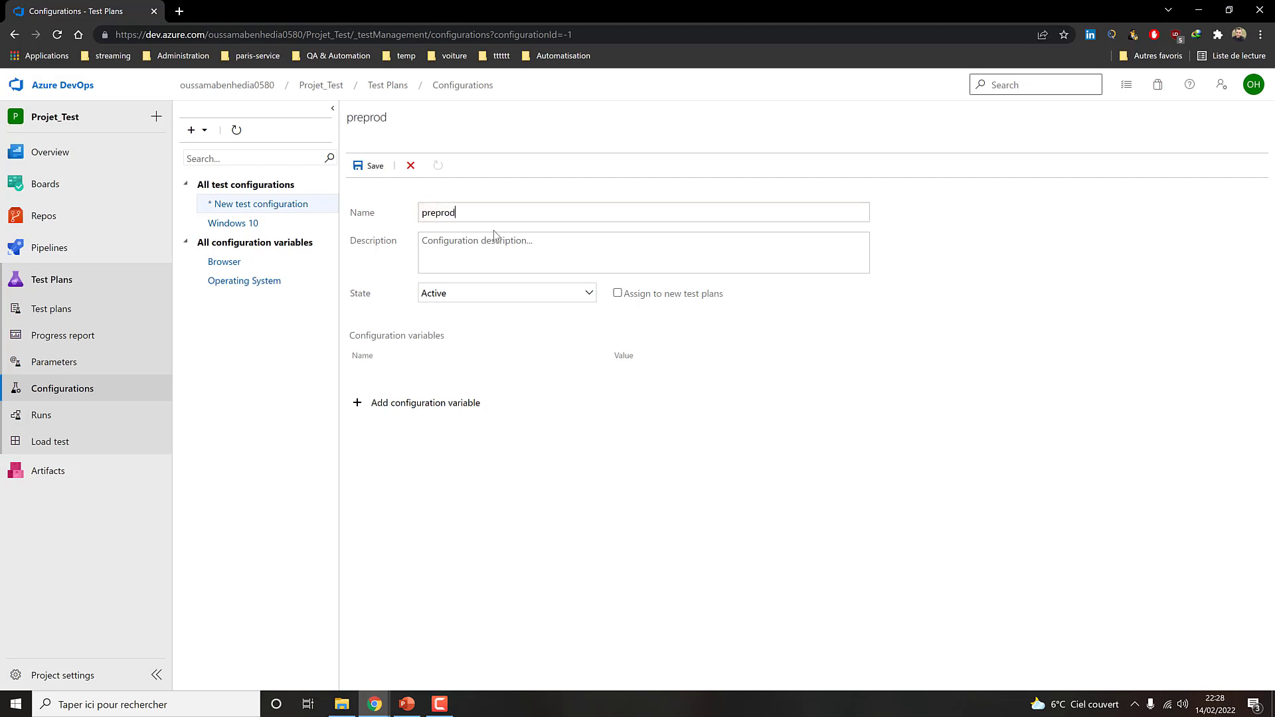
# Step: Describe the preprod configuration as "Env test Preprod" and save it without assigning it to new test plans
pyautogui.click(490, 254)
pyautogui.write('Env test Preprod')
pyautogui.click(618, 293)
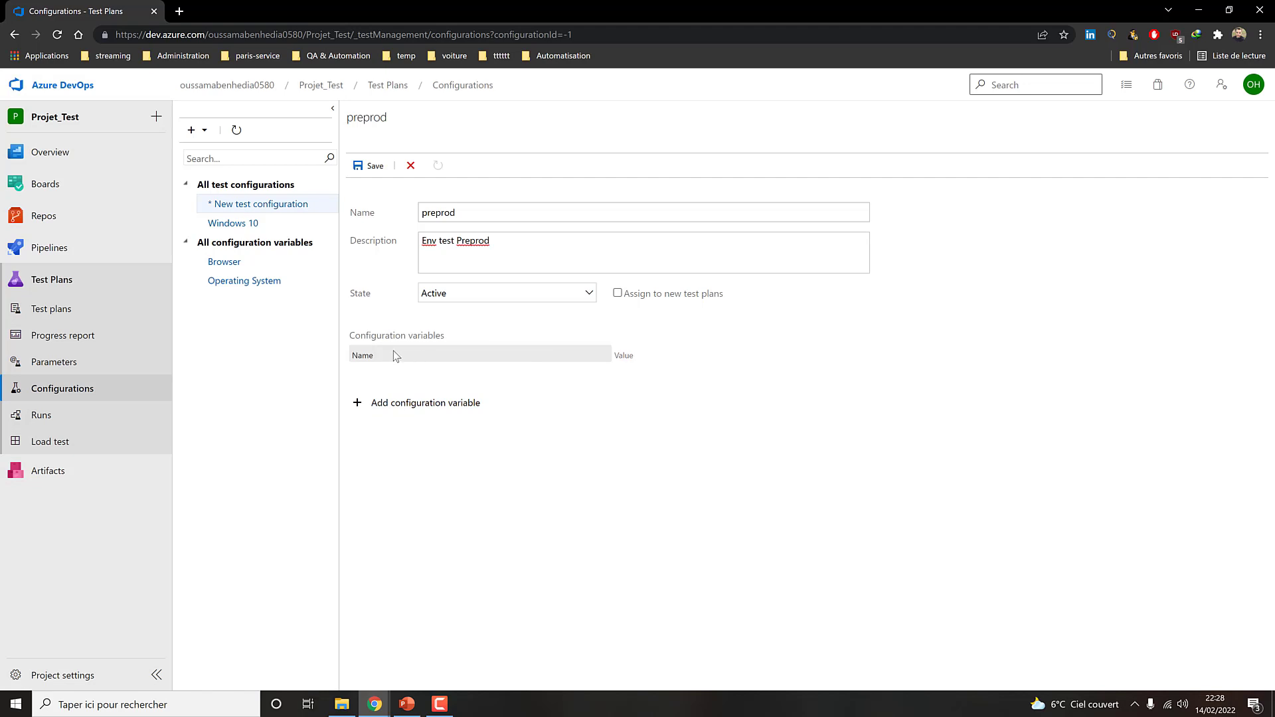
pyautogui.click(371, 168)
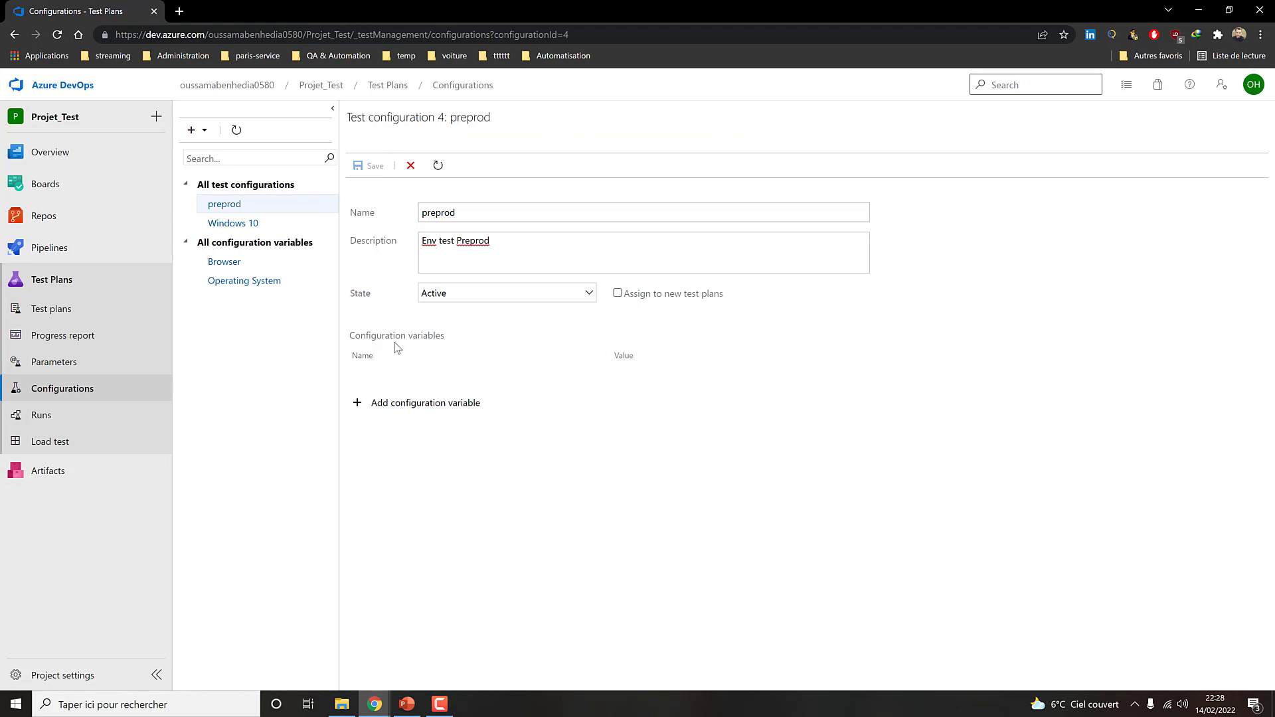
# Step: Add a Browser configuration variable with the value FireFox to the preprod configuration
pyautogui.click(405, 404)
pyautogui.click(436, 379)
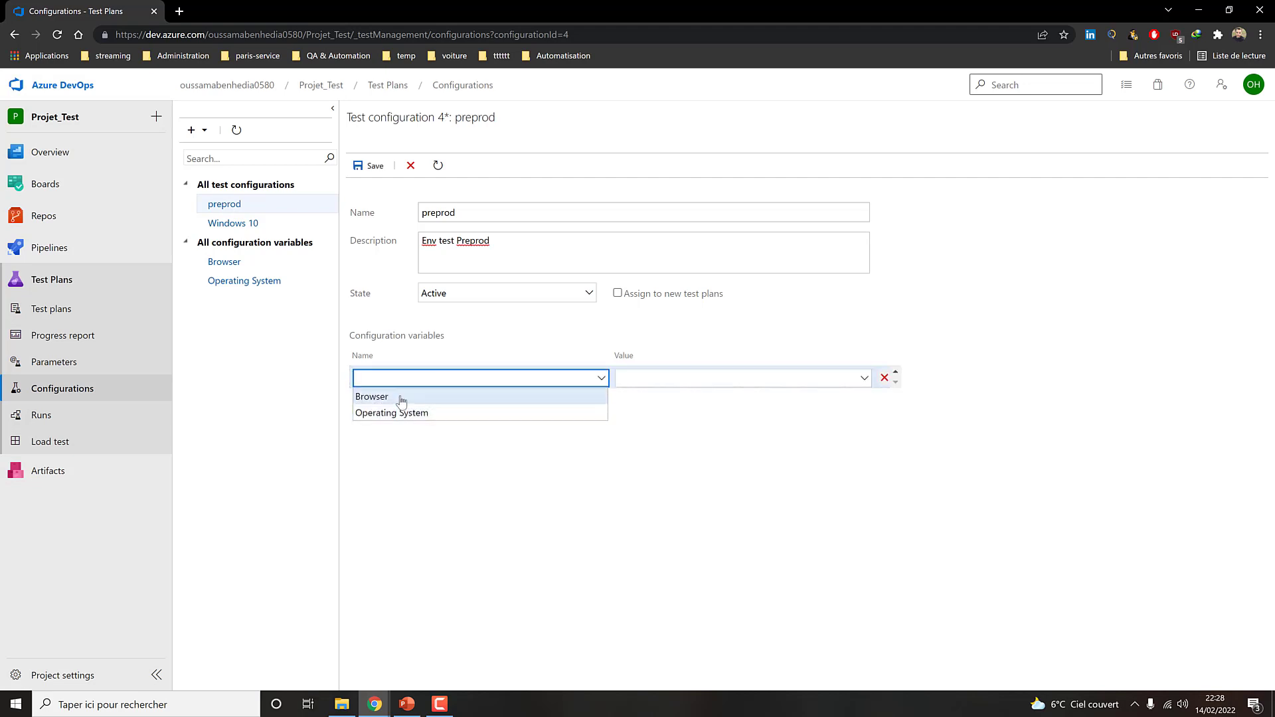
pyautogui.click(401, 398)
pyautogui.click(758, 388)
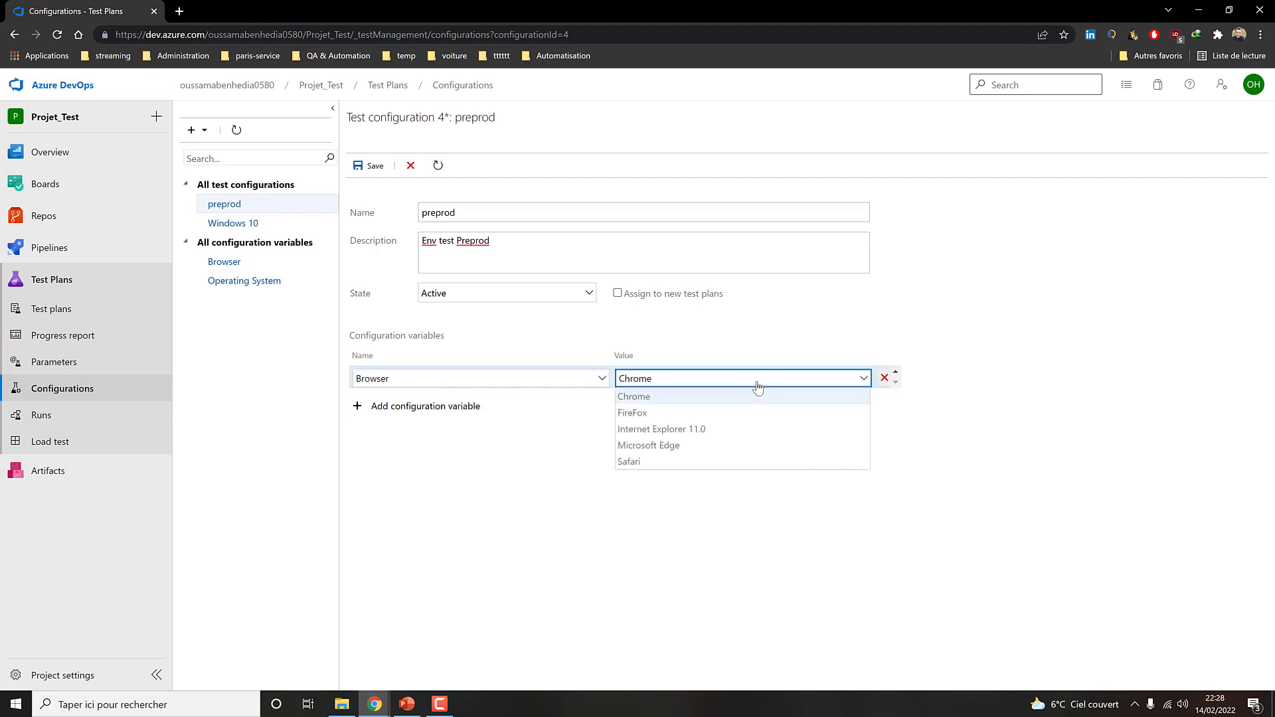
pyautogui.click(700, 415)
# Step: Add an Operating System variable with the value Windows 10 to the preprod configuration and save it
pyautogui.click(433, 405)
pyautogui.click(438, 401)
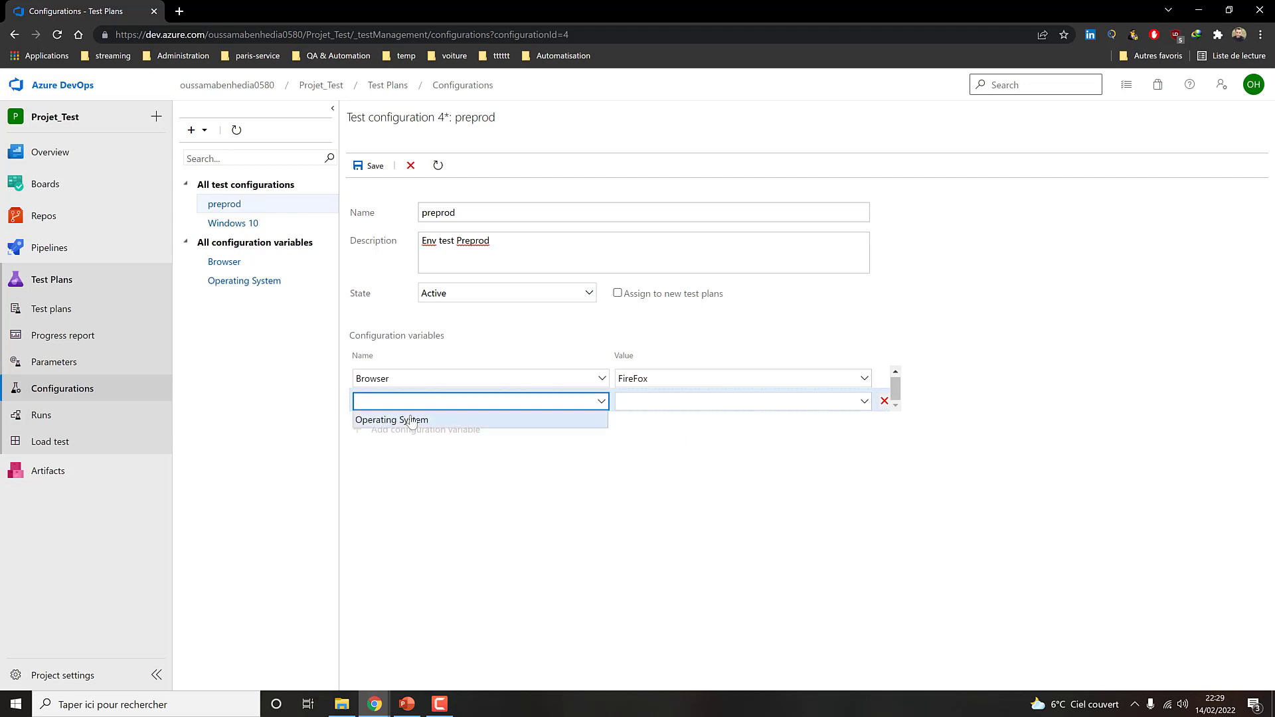
pyautogui.click(441, 405)
pyautogui.click(463, 406)
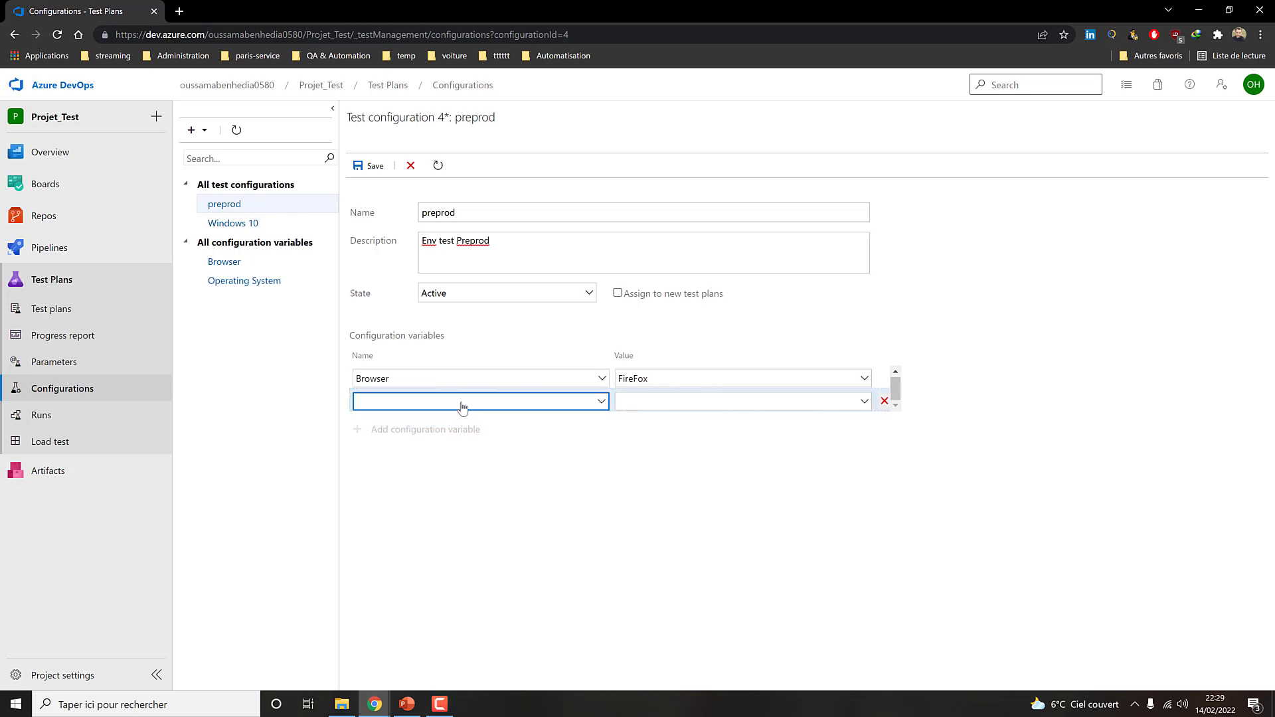
pyautogui.click(848, 379)
pyautogui.click(497, 408)
pyautogui.click(498, 413)
pyautogui.click(501, 423)
pyautogui.click(698, 413)
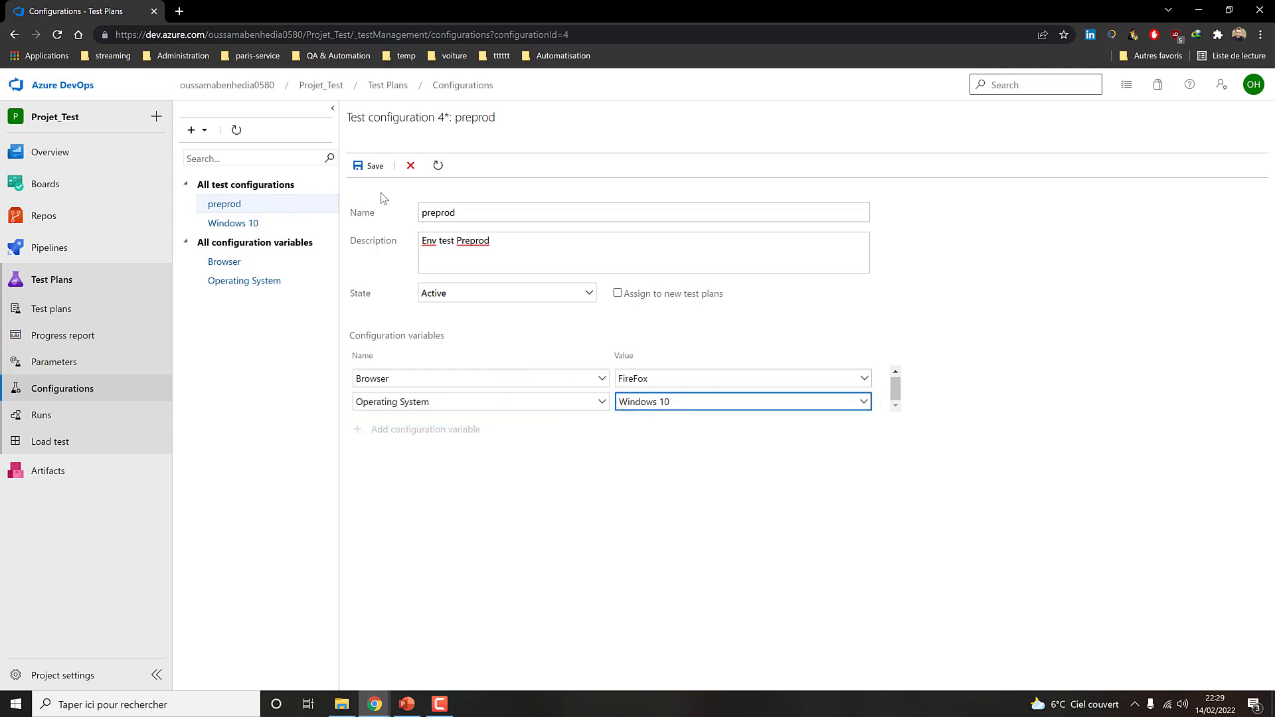
pyautogui.click(369, 166)
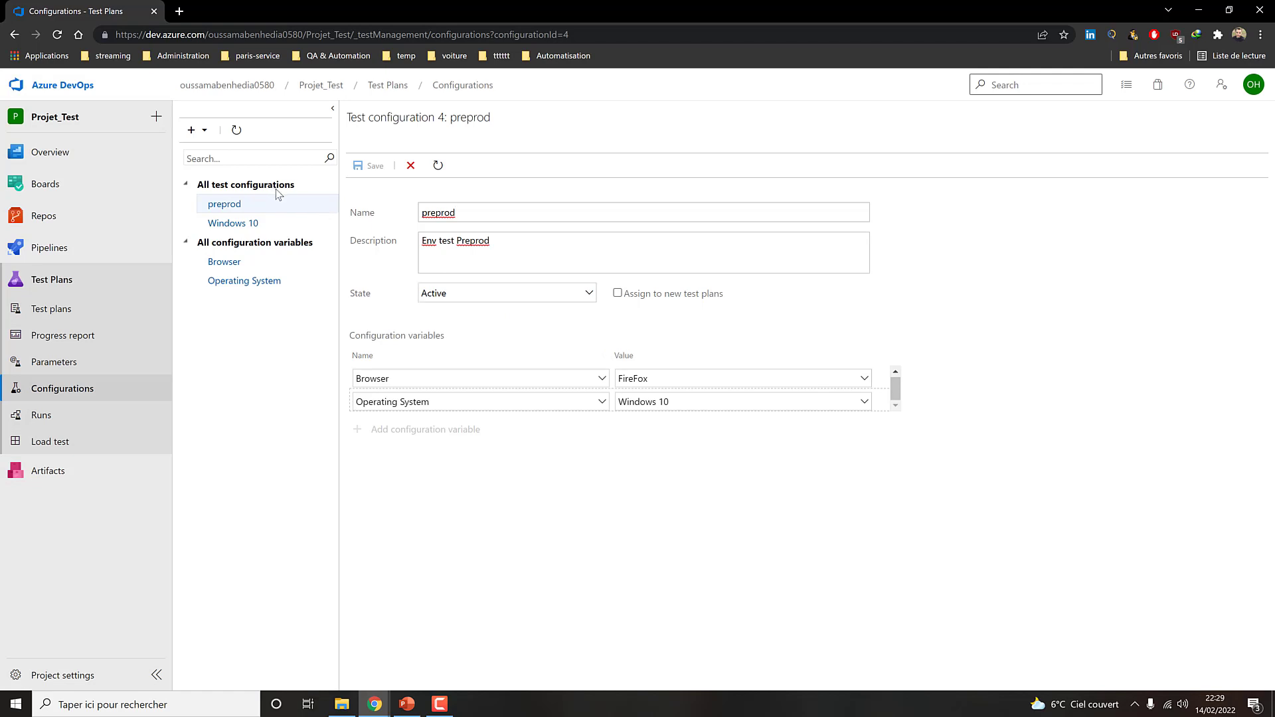
# Step: Check the configurations assigned to the Authentification Passed test suite without changing the assignment
pyautogui.click(90, 316)
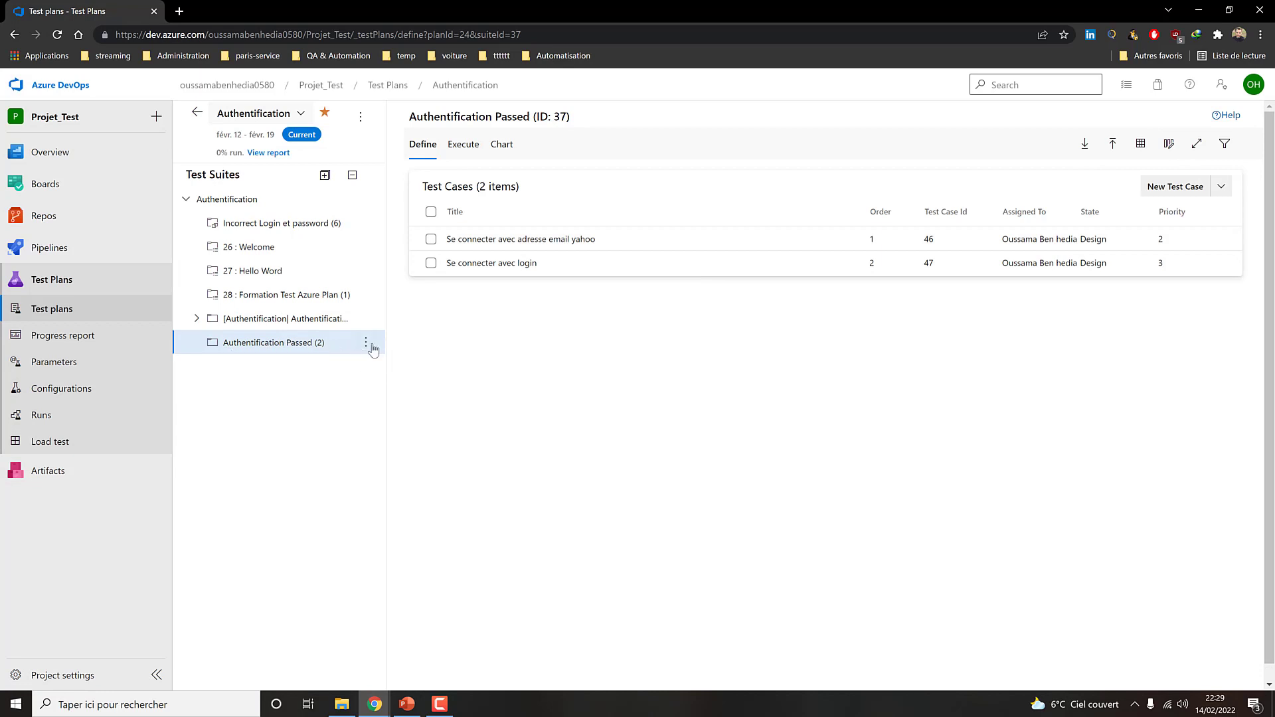
pyautogui.click(358, 346)
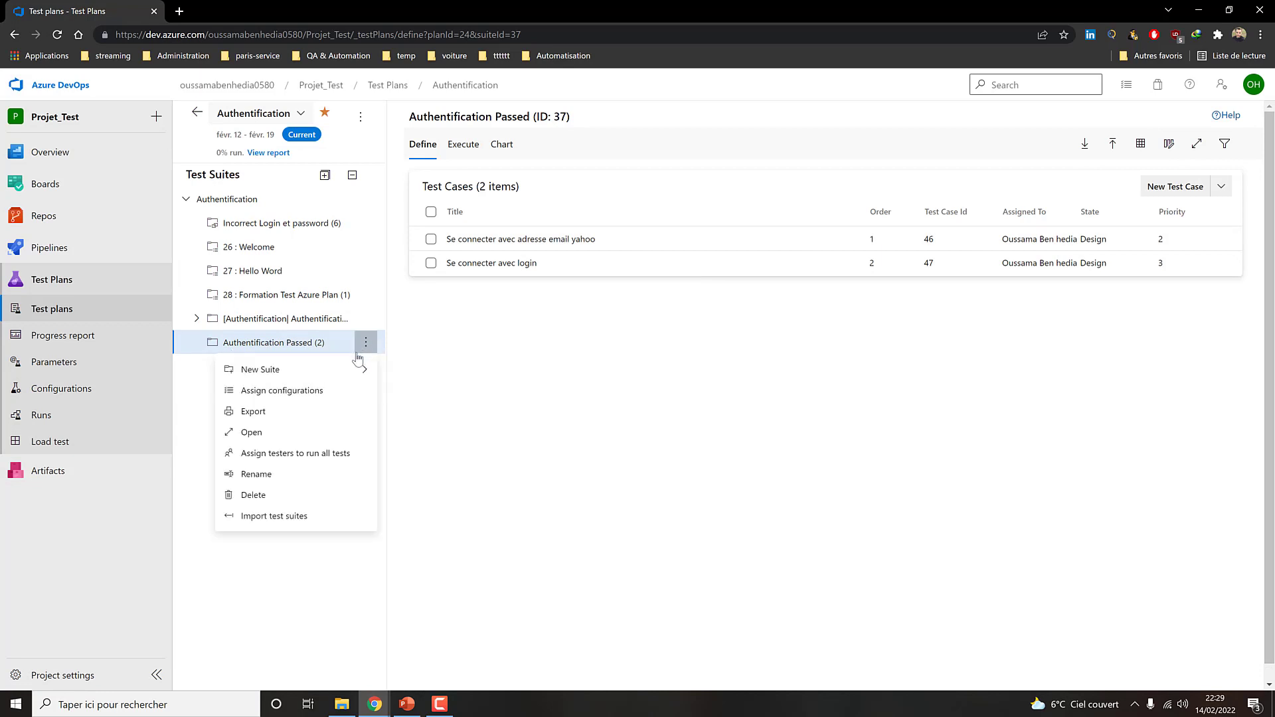
pyautogui.click(316, 390)
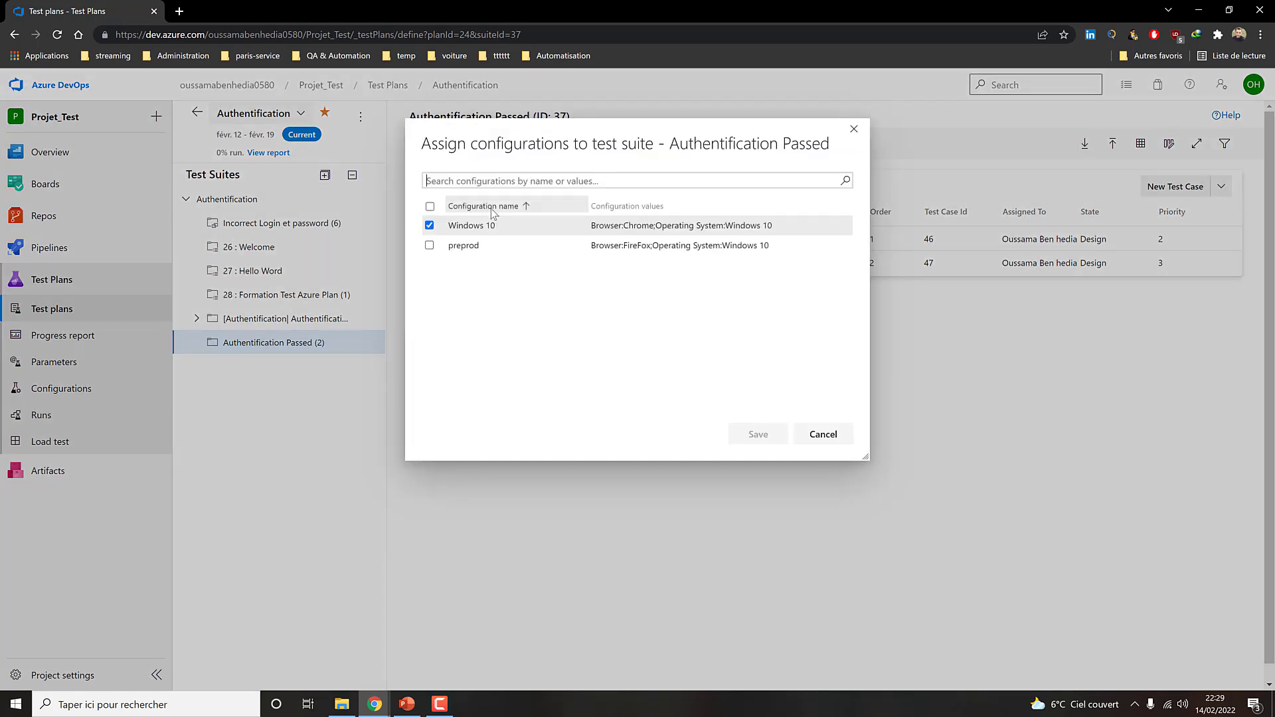
pyautogui.click(829, 444)
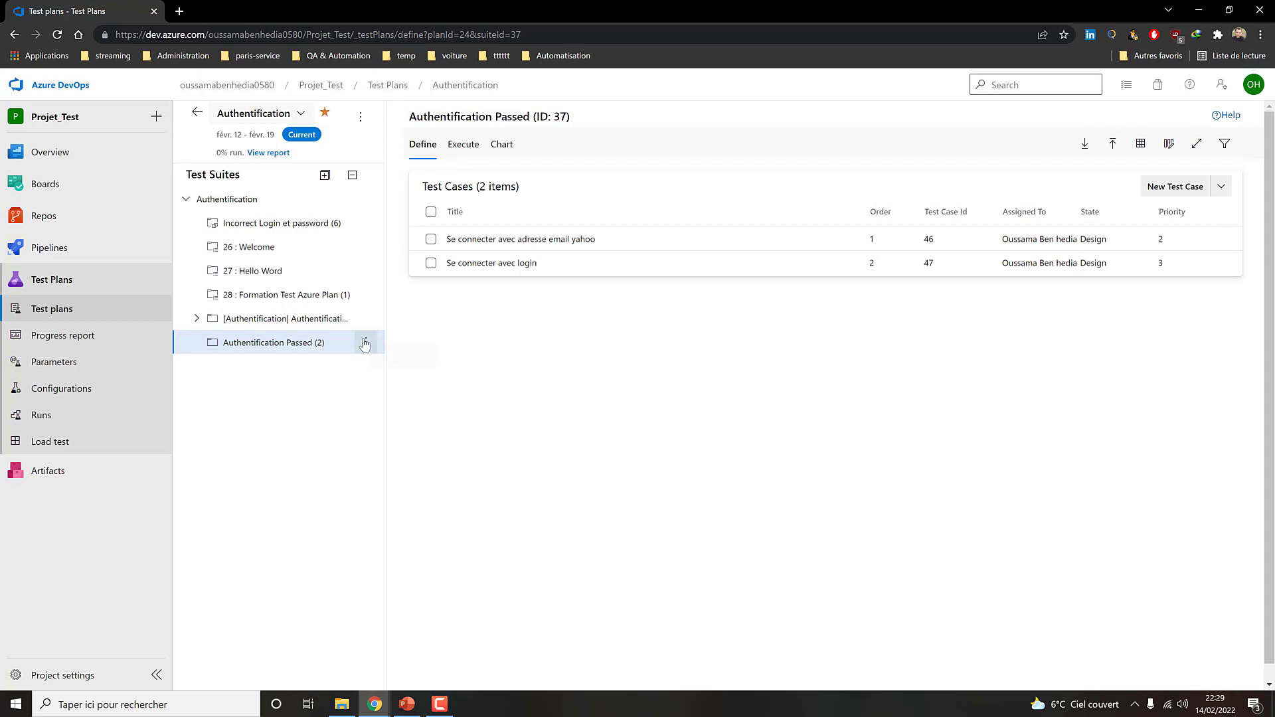
# Step: Review the configurations assigned to the Authentification Passed test suite, and inspect the variables defined in the Windows 10 configuration
pyautogui.click(365, 342)
pyautogui.click(335, 391)
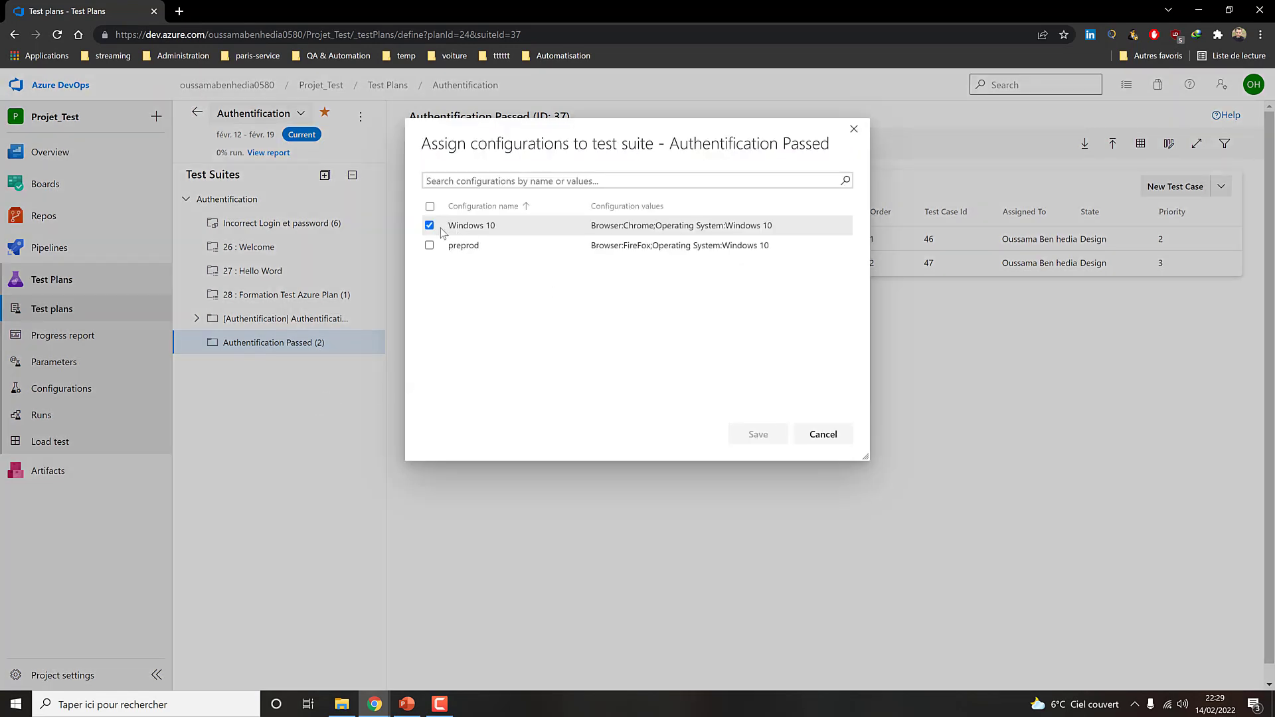
pyautogui.click(811, 439)
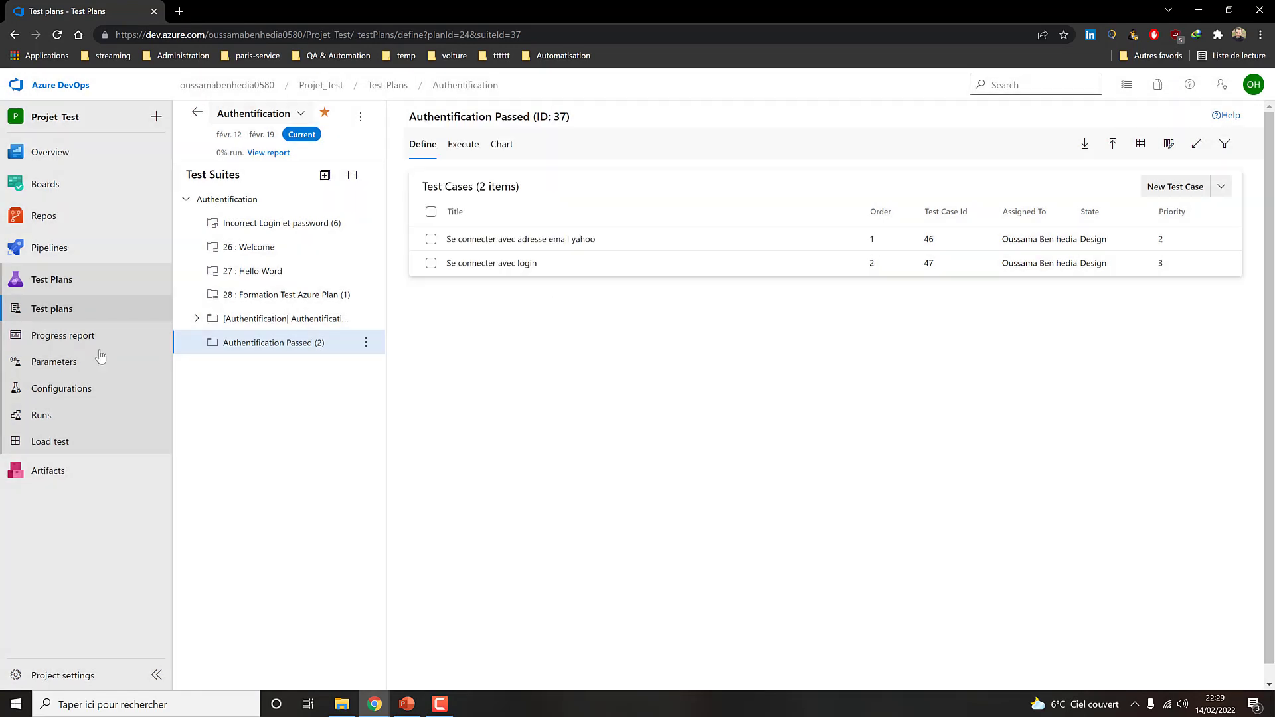
pyautogui.click(42, 398)
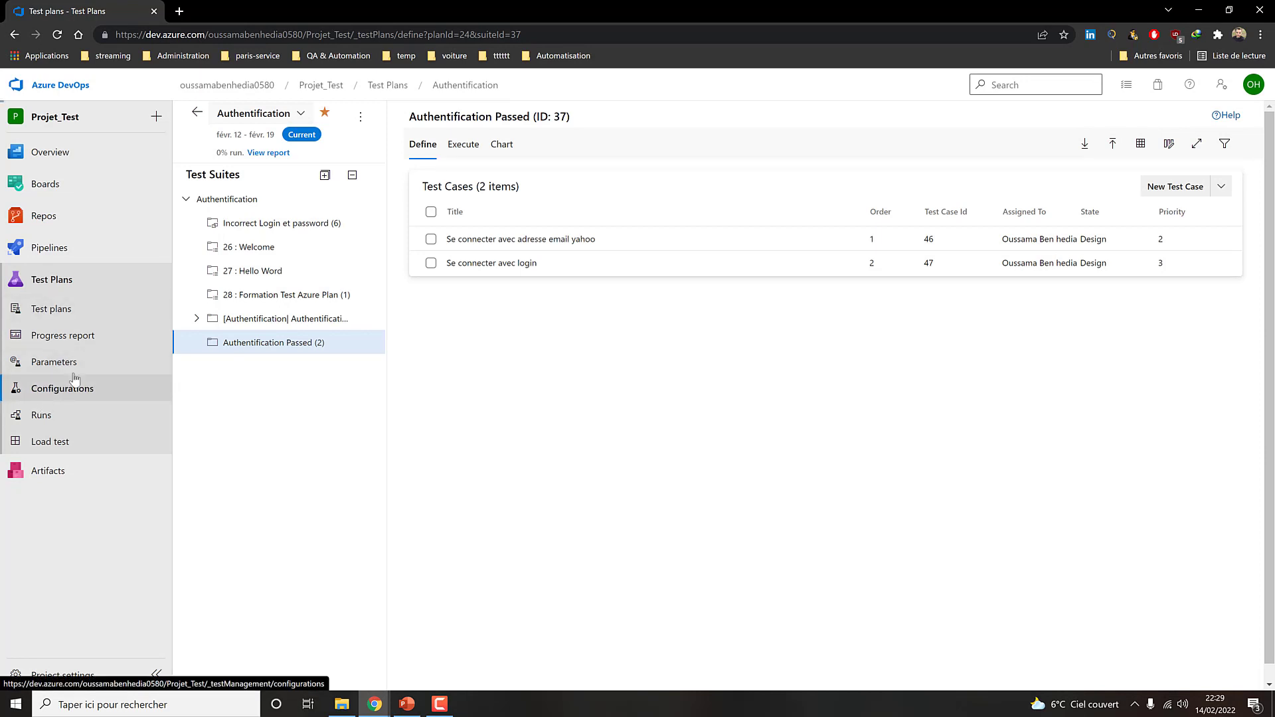
pyautogui.click(253, 224)
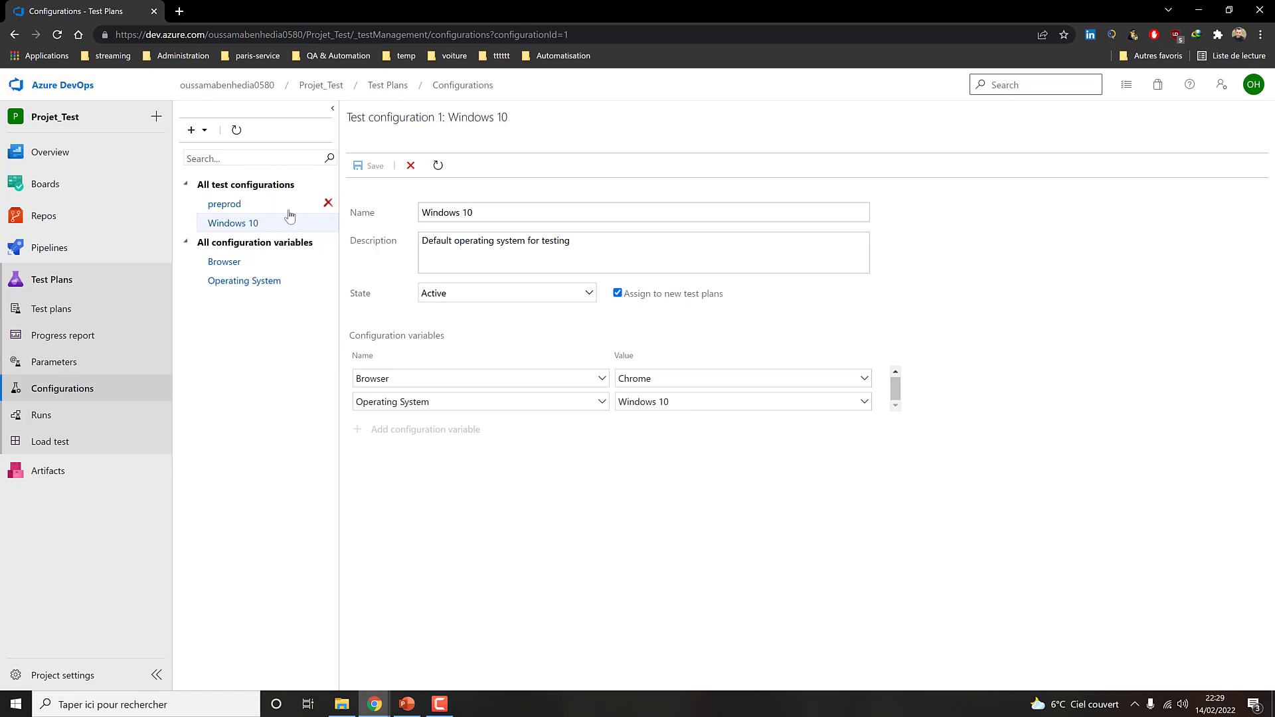
# Step: Assign the preprod configuration to the Authentification Passed test suite alongside Windows 10 and save the assignment
pyautogui.click(81, 314)
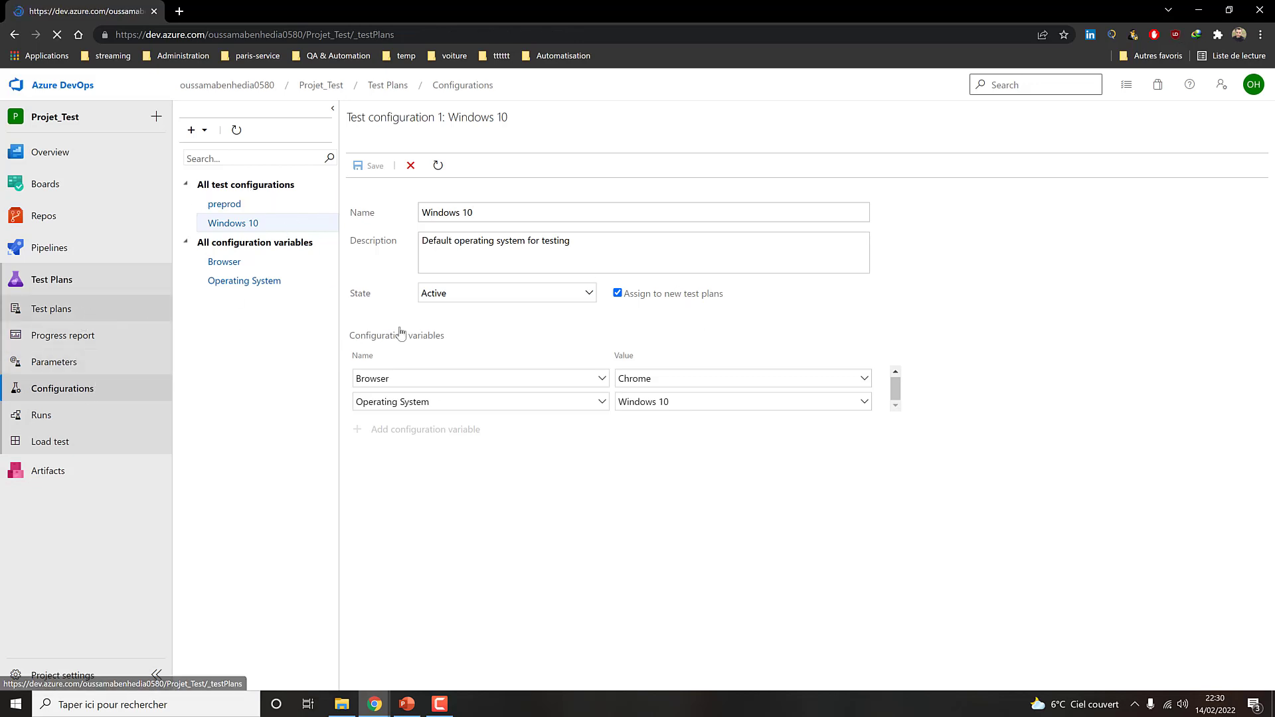
pyautogui.click(361, 344)
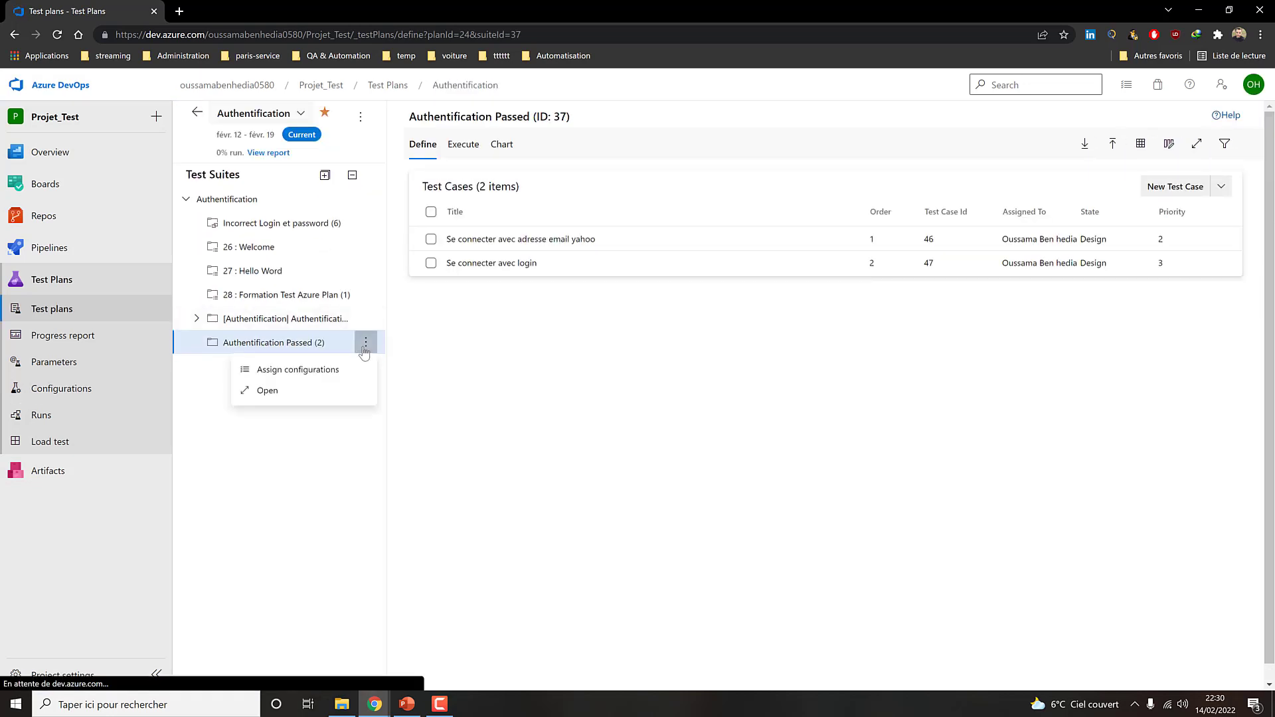
pyautogui.click(321, 390)
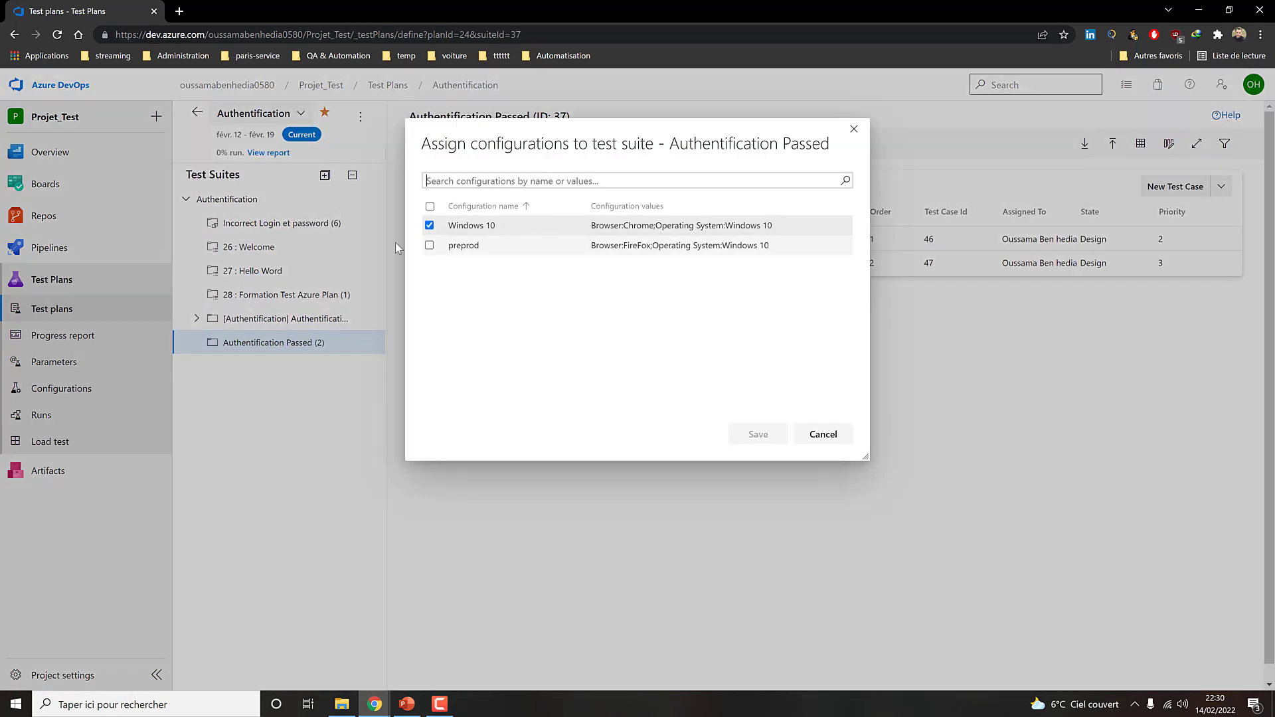
pyautogui.click(429, 246)
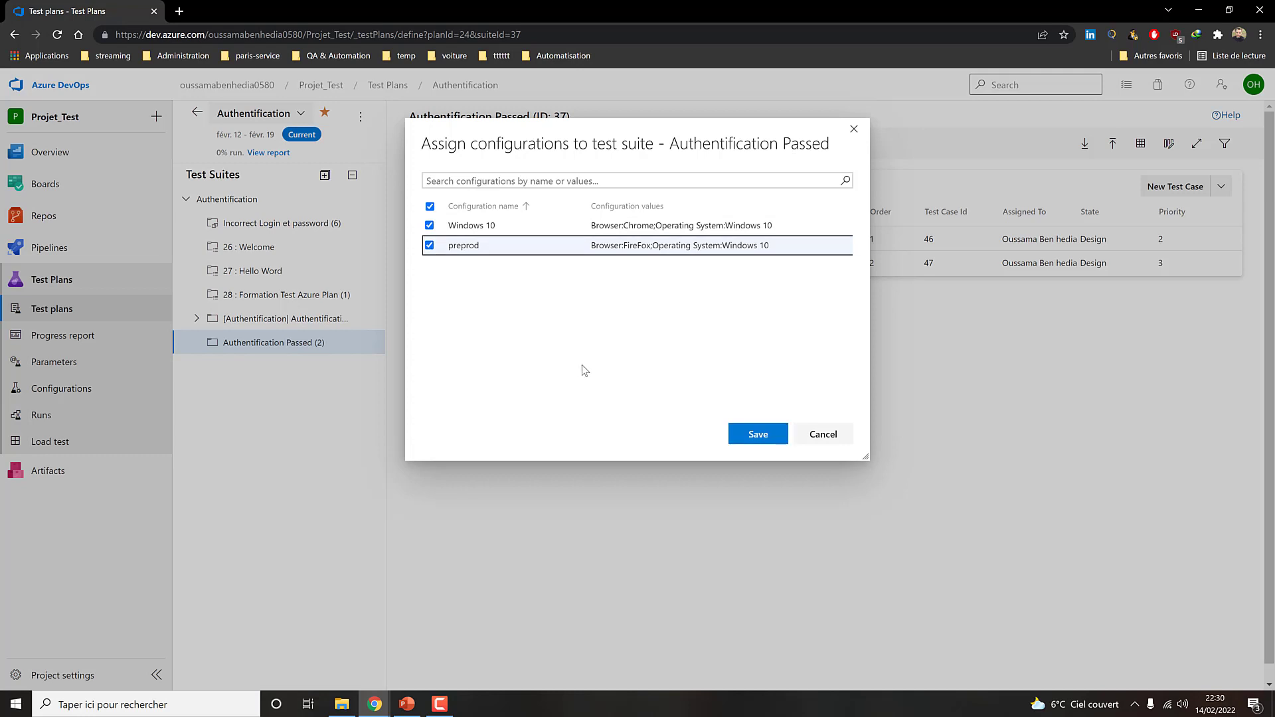
pyautogui.click(733, 441)
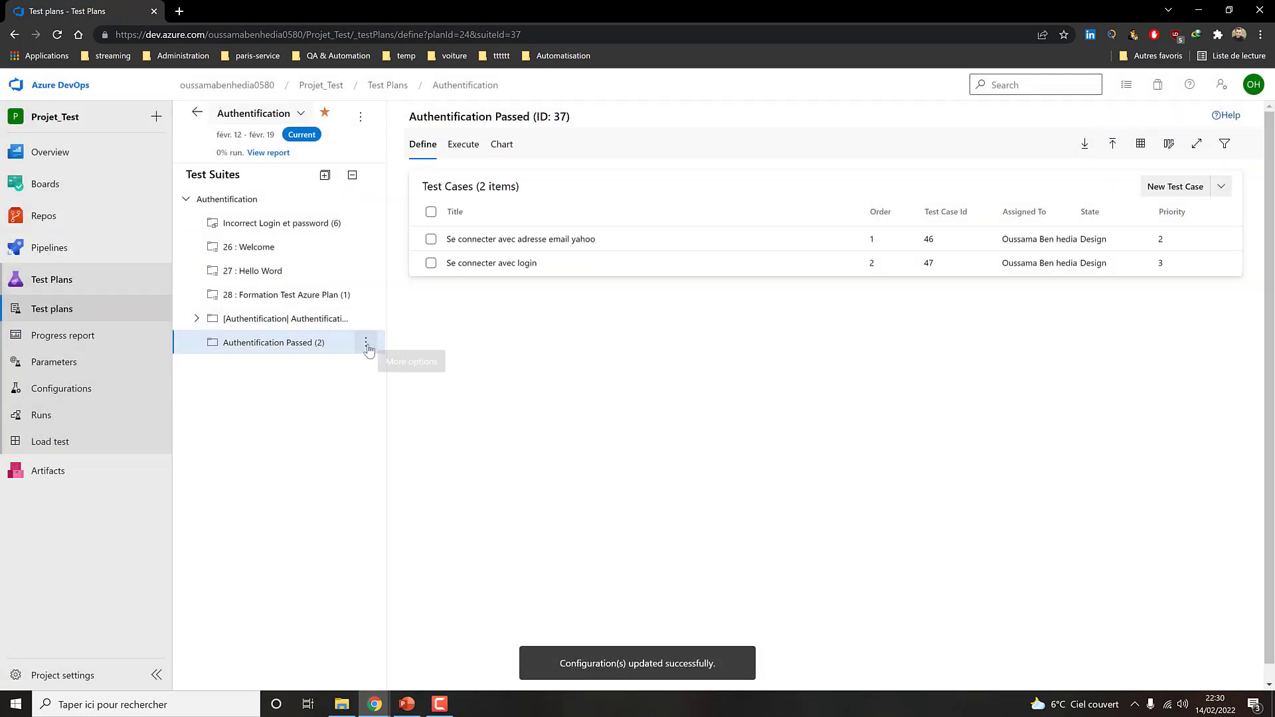
# Step: Recheck the suite's assigned configurations and examine which configuration each of its test points uses for execution
pyautogui.click(365, 342)
pyautogui.click(333, 392)
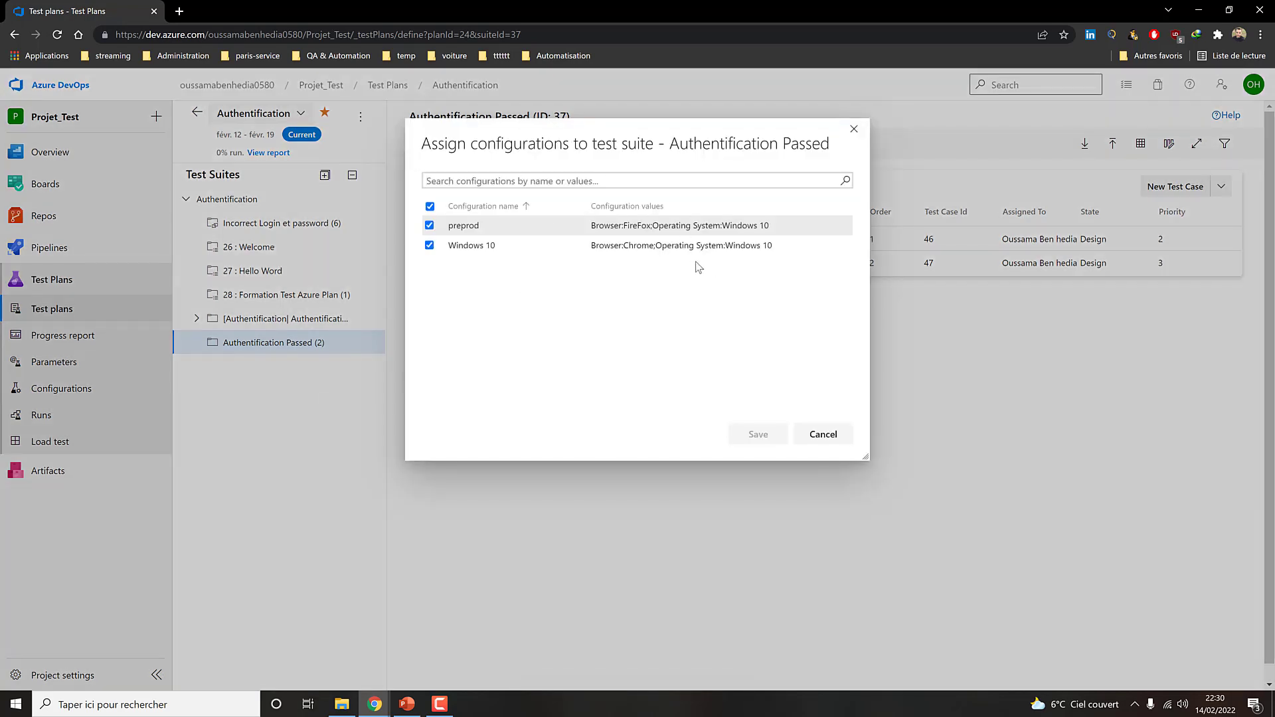
pyautogui.click(824, 435)
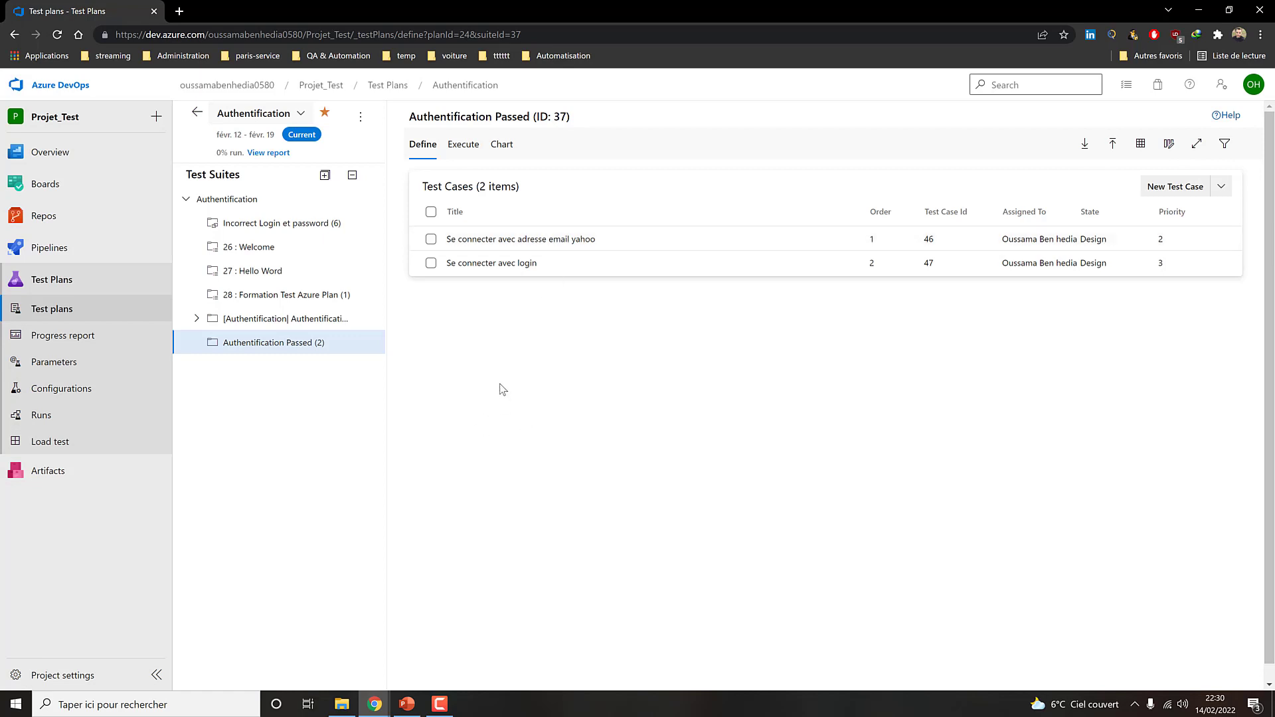
pyautogui.click(465, 144)
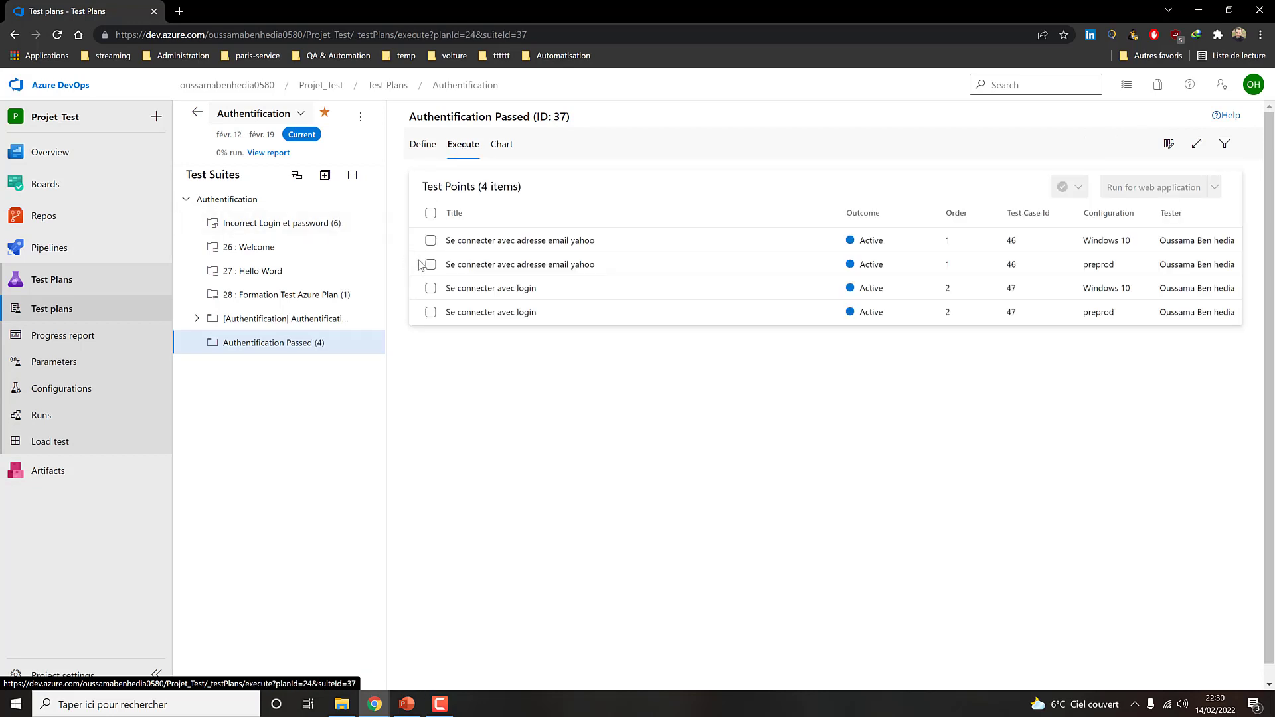
pyautogui.moveTo(589, 242); pyautogui.dragTo(432, 245)
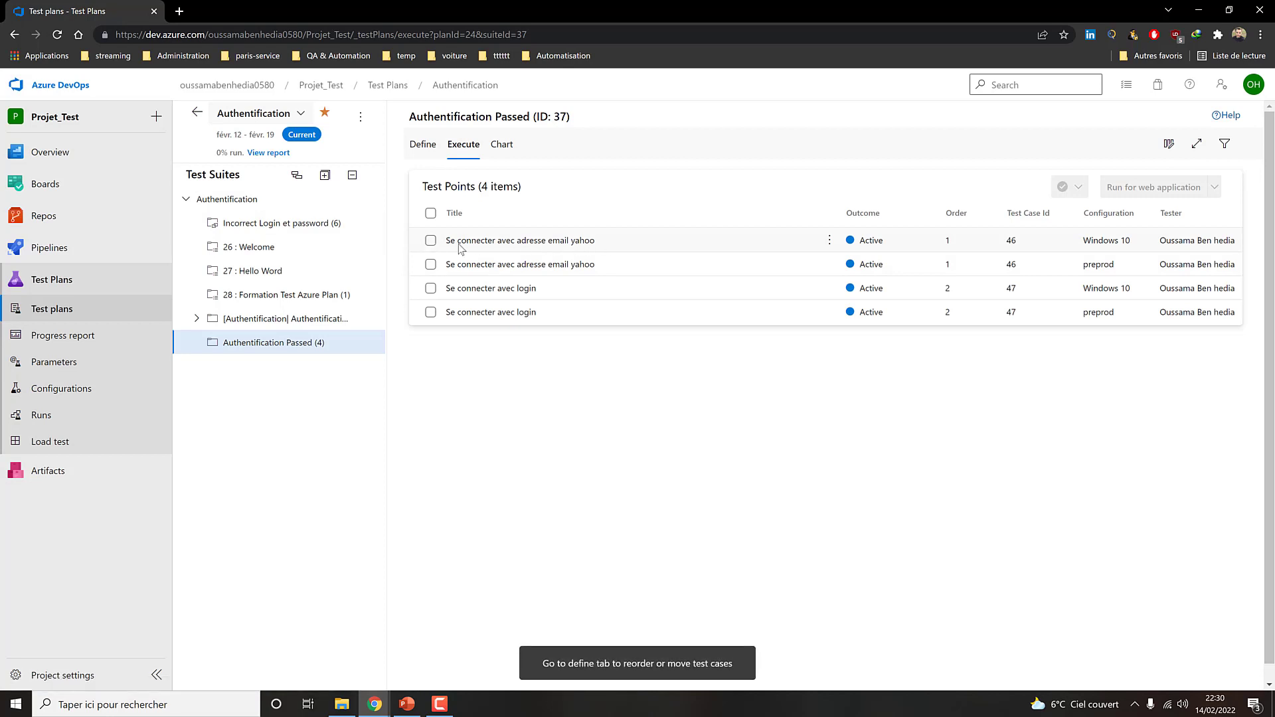
pyautogui.click(512, 242)
pyautogui.click(429, 242)
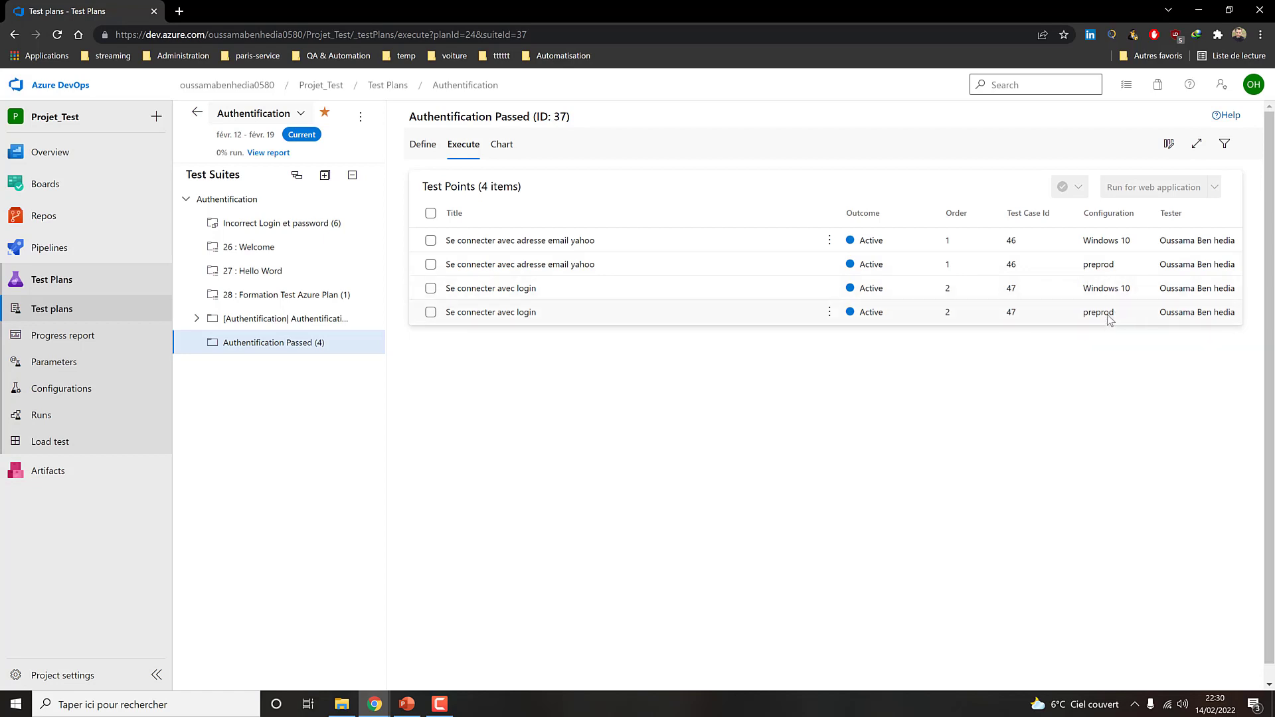
# Step: Unassign the preprod configuration from the Authentification Passed test suite, save, and check the suite's test points for execution
pyautogui.click(422, 146)
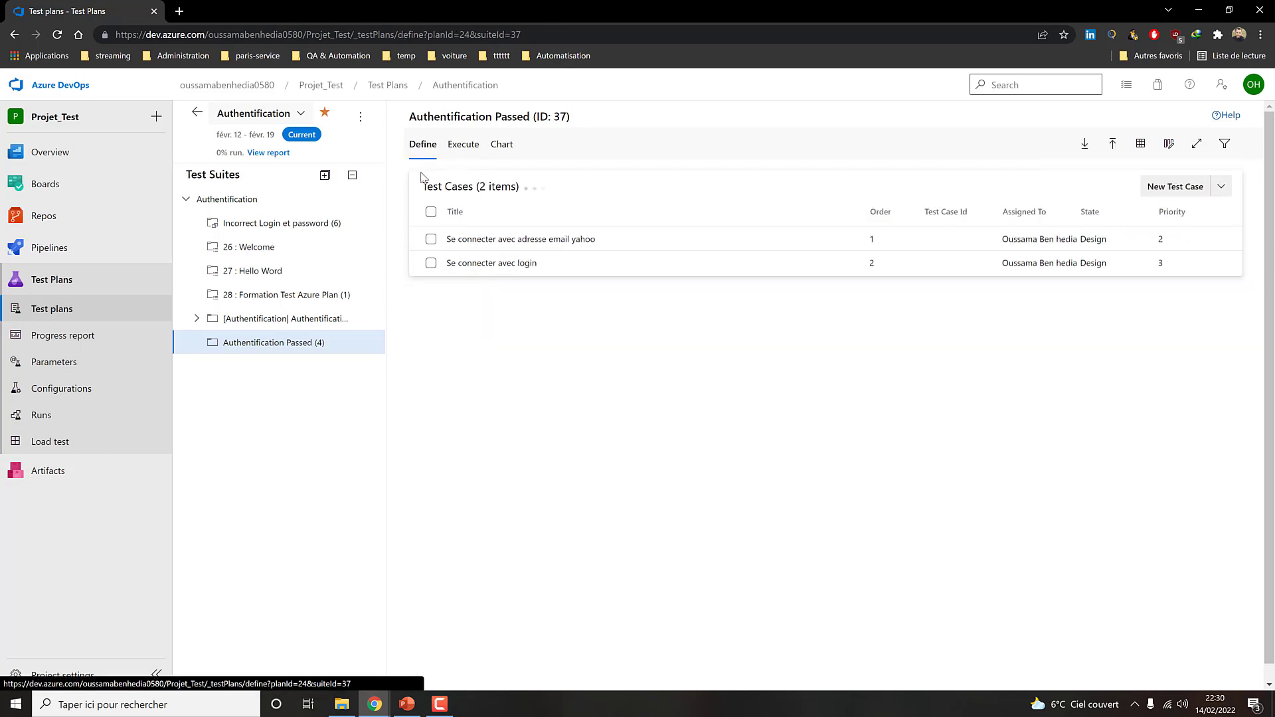
pyautogui.click(368, 343)
pyautogui.click(332, 391)
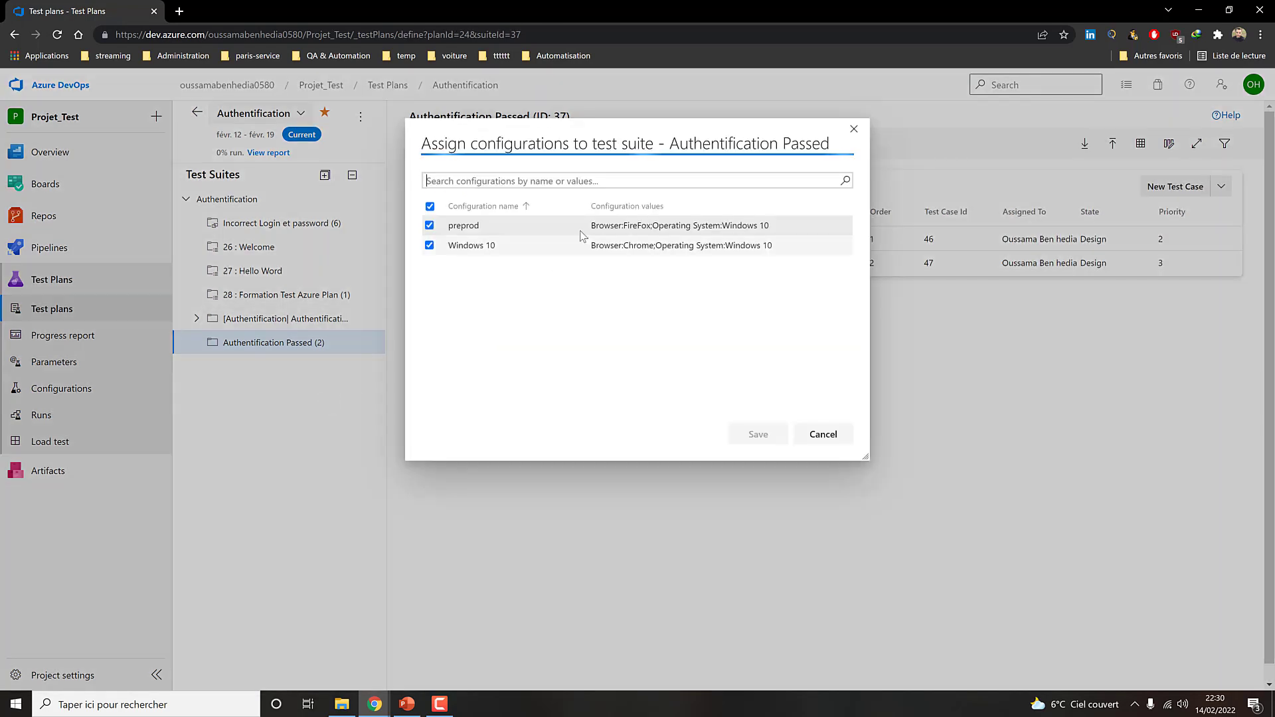
pyautogui.click(429, 225)
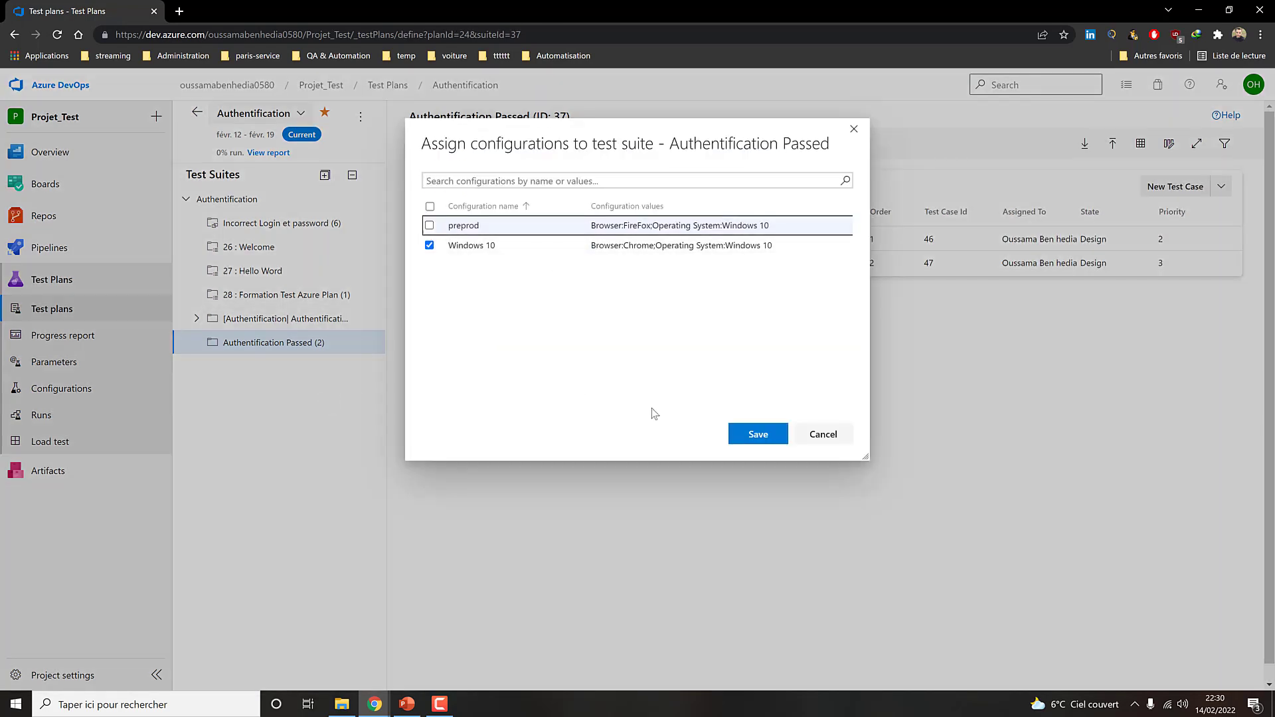
pyautogui.click(760, 444)
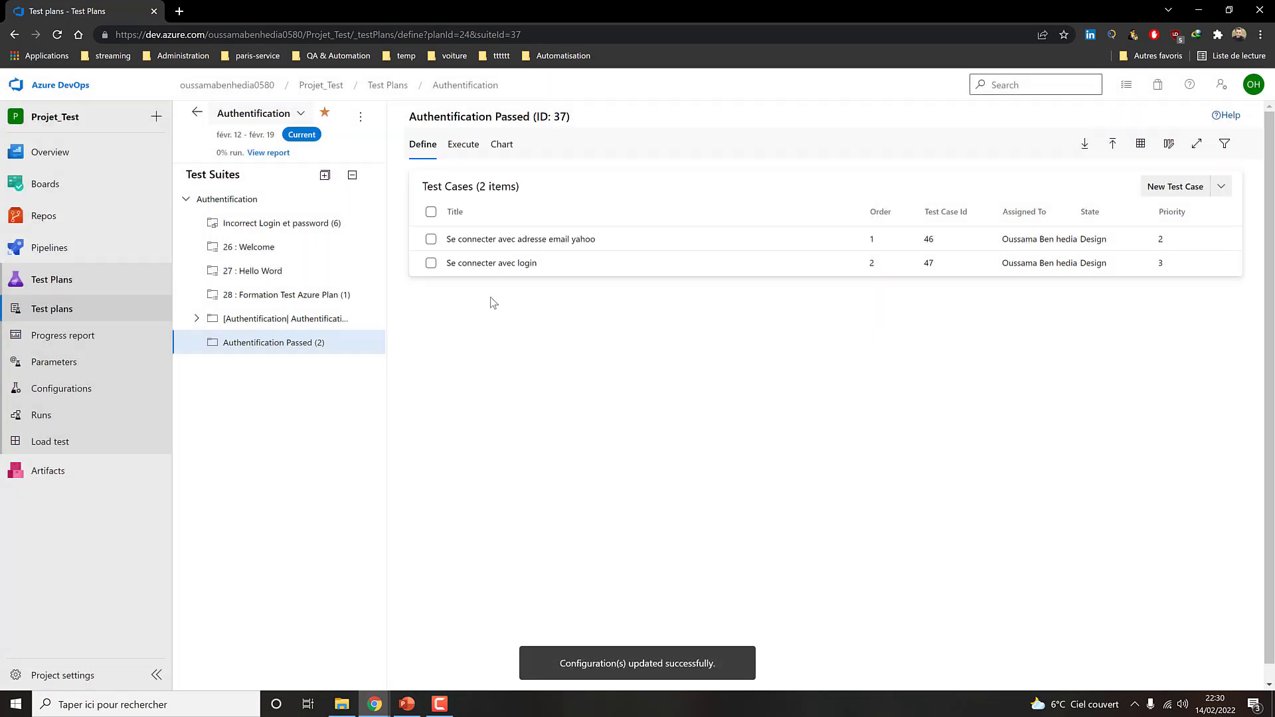
pyautogui.moveTo(355, 351)
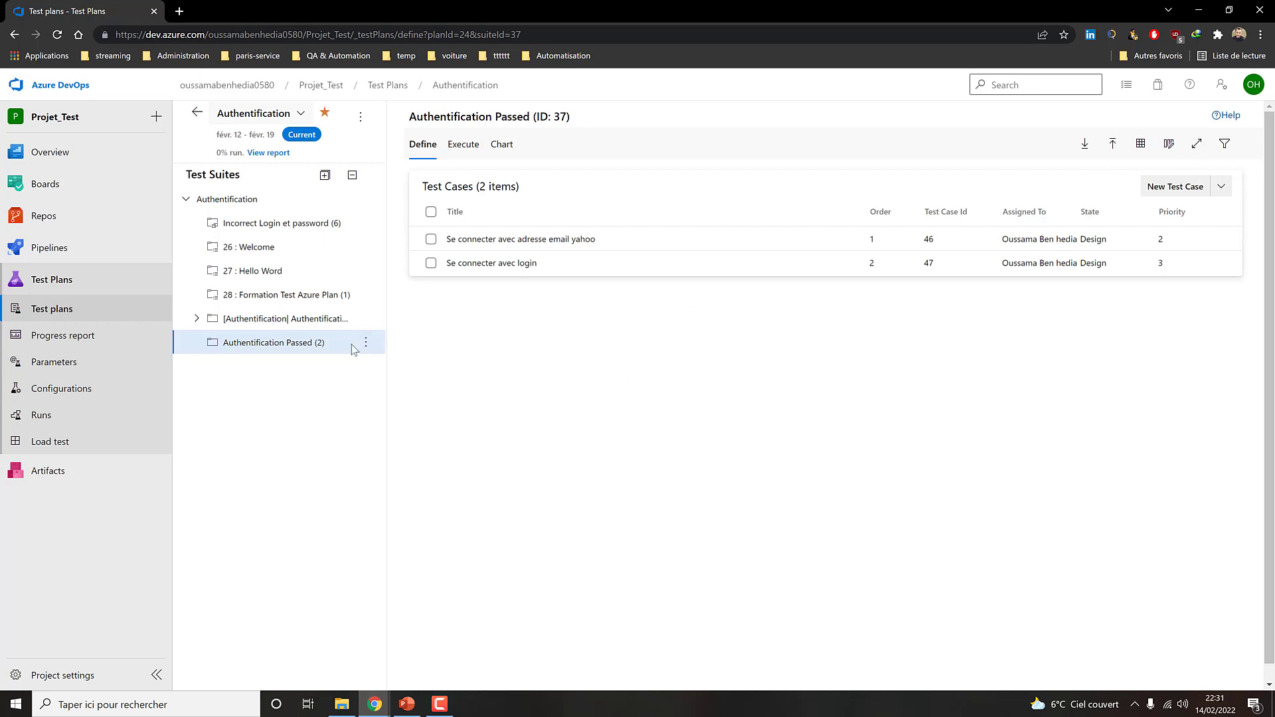
pyautogui.click(464, 148)
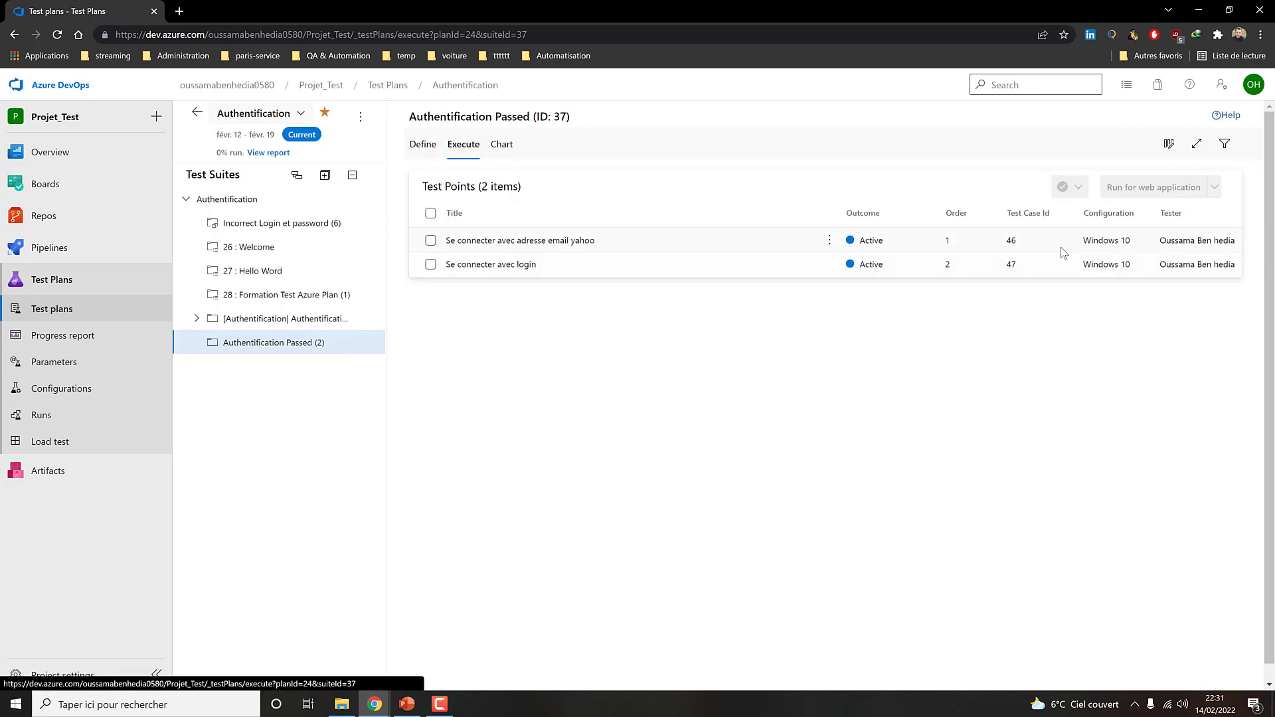
# Step: Assign the preprod configuration to only the "Se connecter avec login" test case, save, and open the suite's test points for execution
pyautogui.click(429, 153)
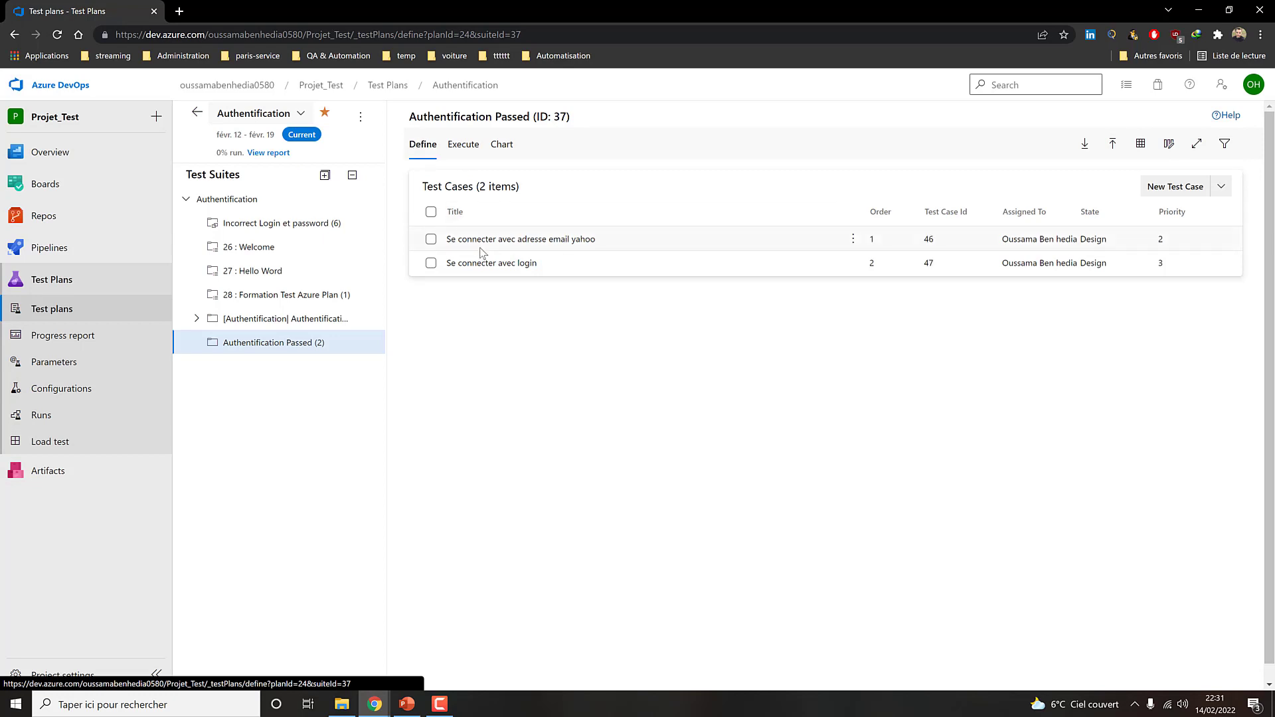
pyautogui.click(852, 264)
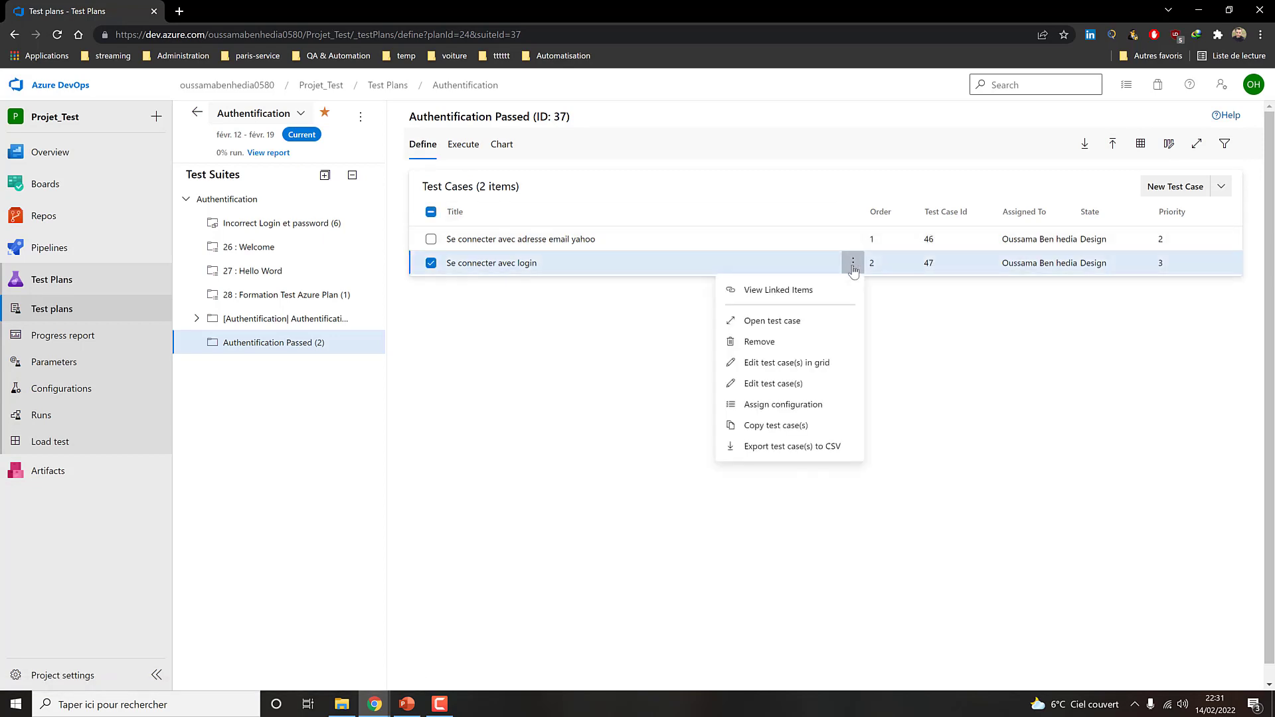
pyautogui.click(853, 268)
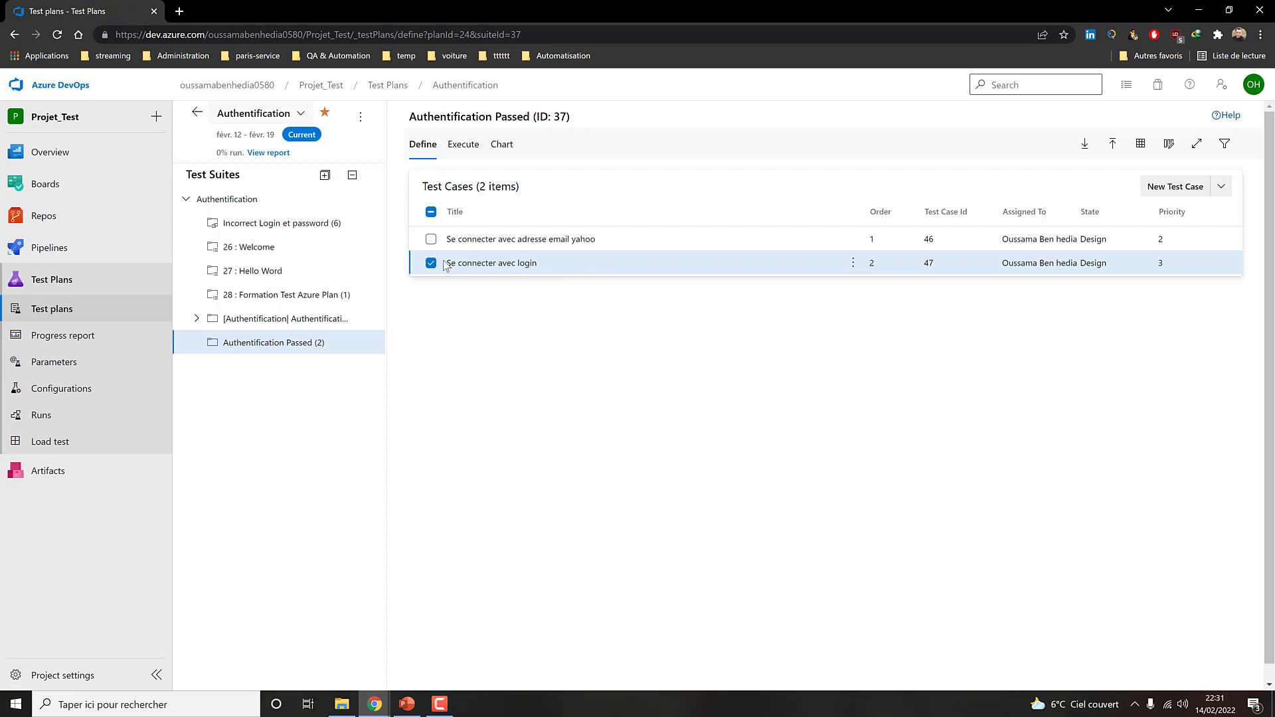
pyautogui.click(431, 263)
pyautogui.click(852, 265)
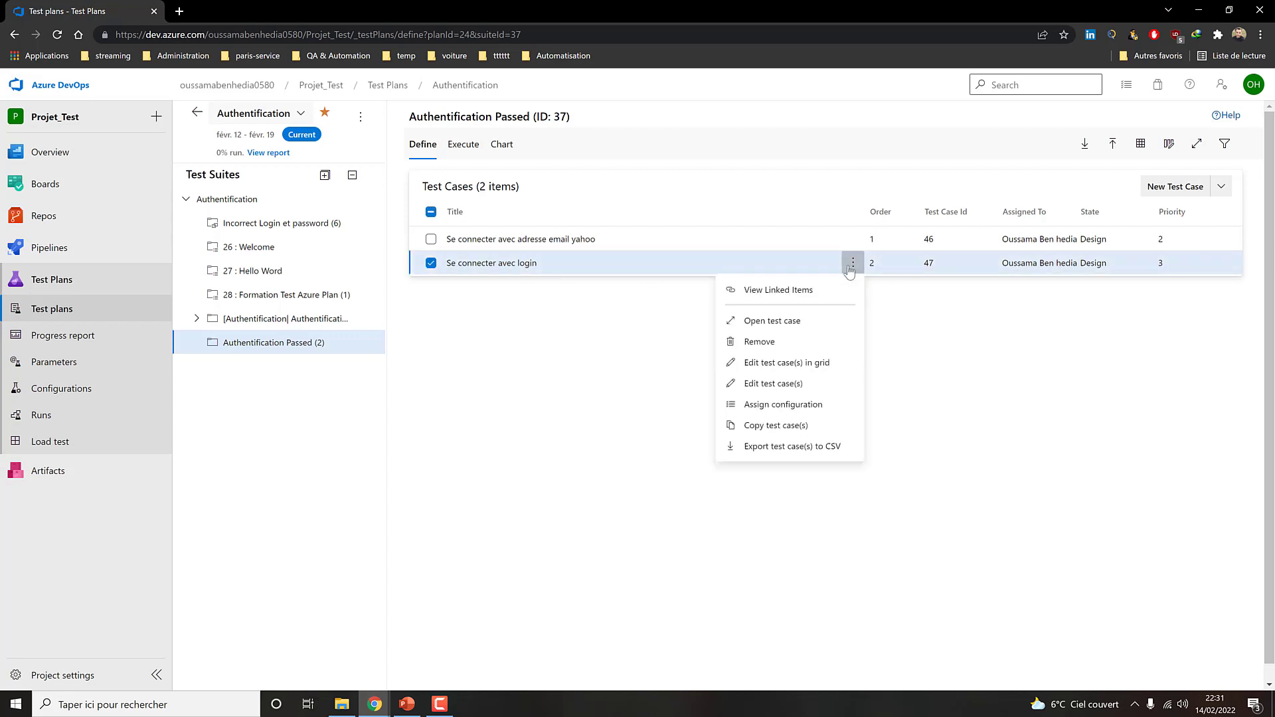
pyautogui.click(784, 404)
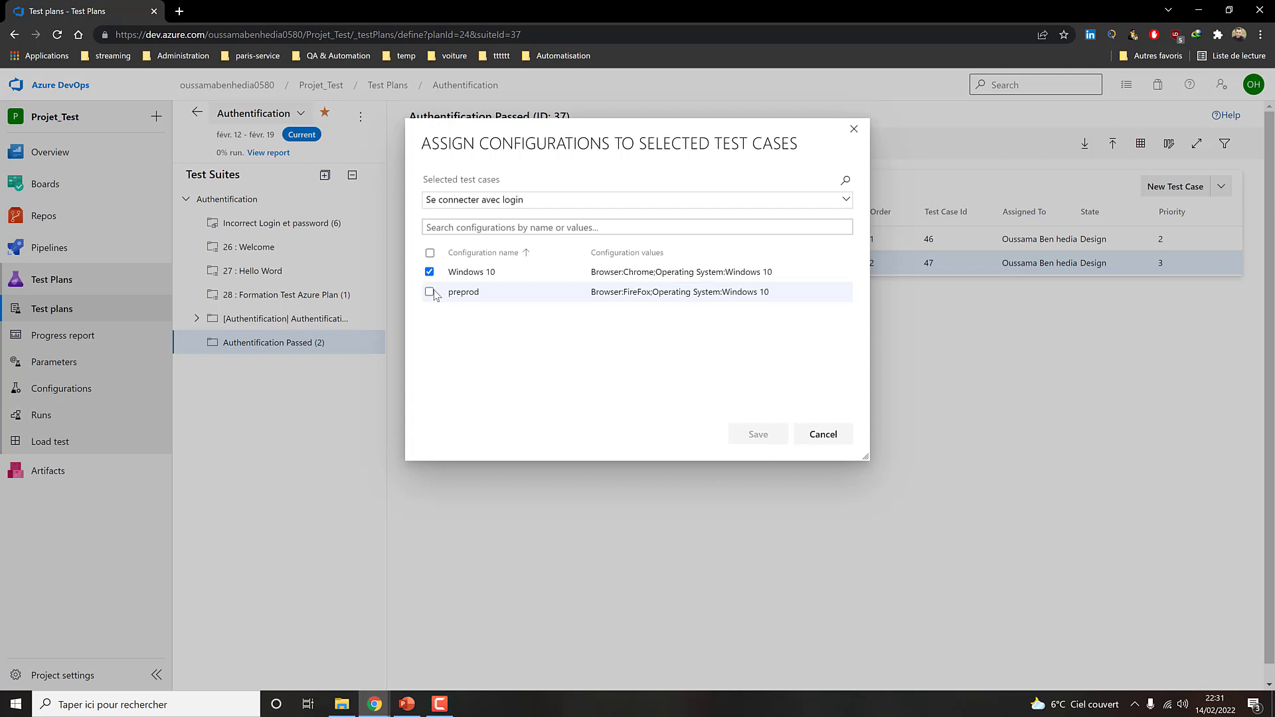
pyautogui.click(429, 292)
pyautogui.click(636, 202)
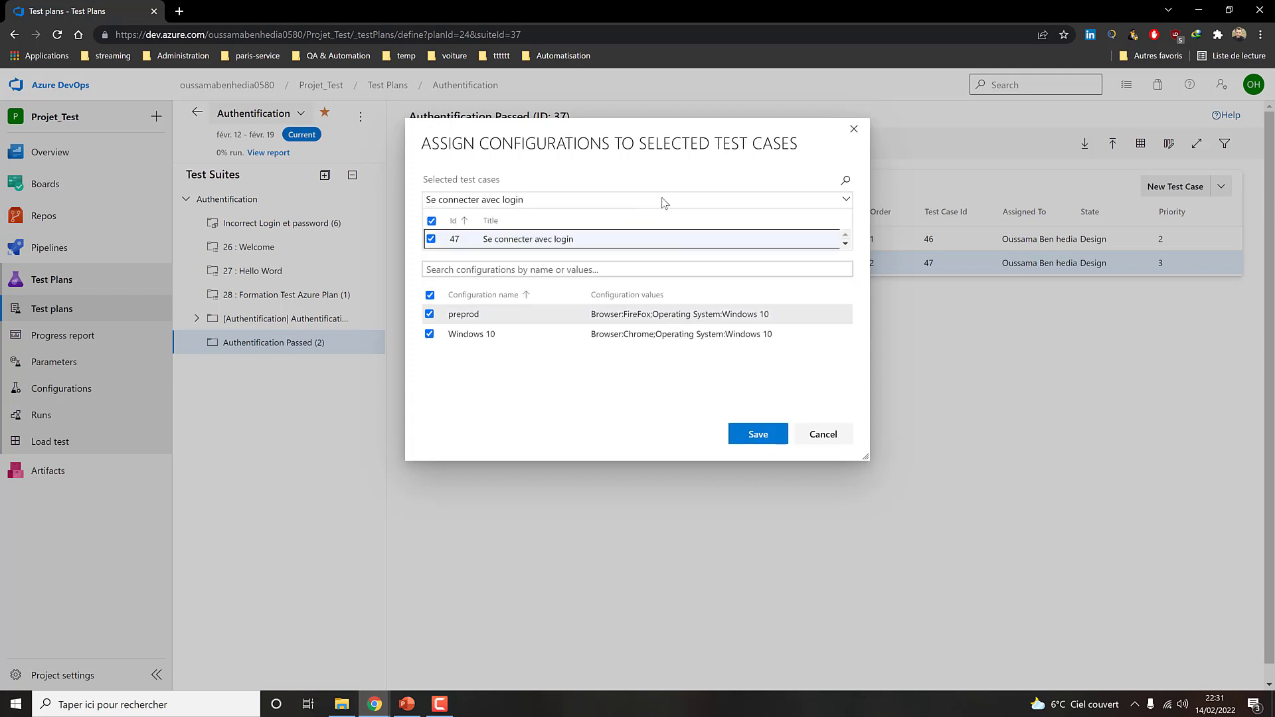
pyautogui.click(664, 201)
pyautogui.click(750, 435)
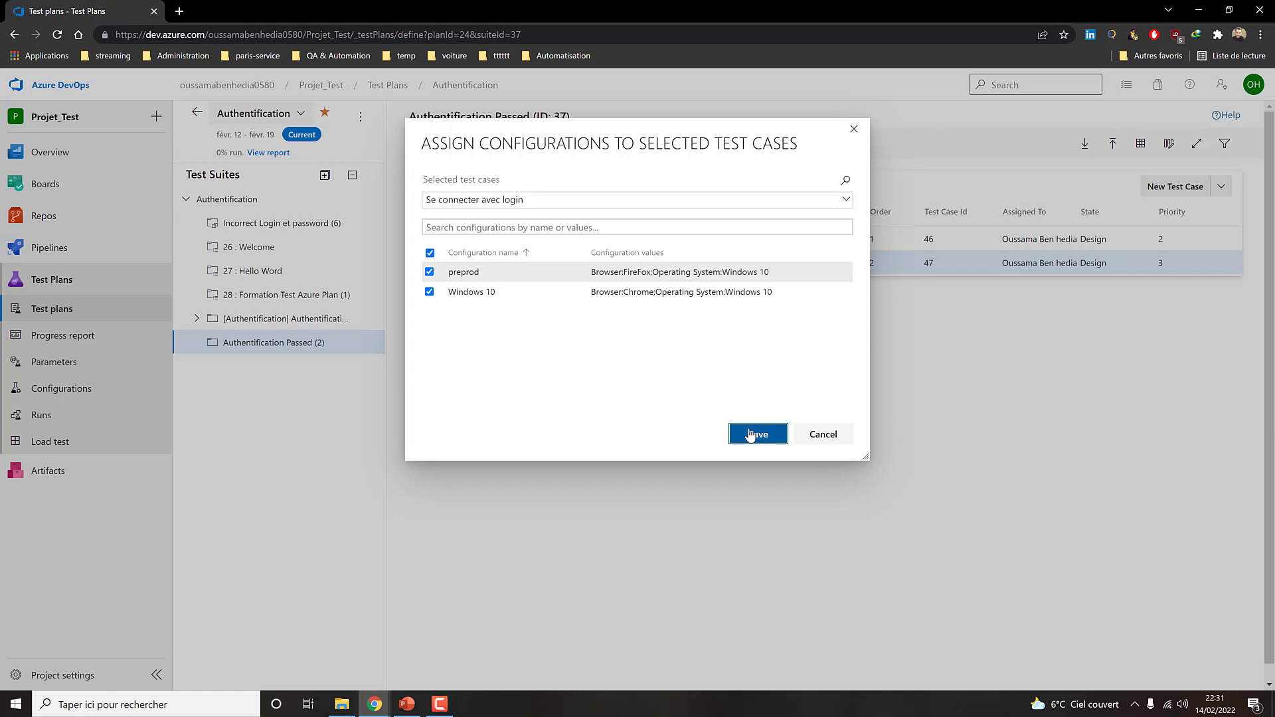
pyautogui.click(463, 146)
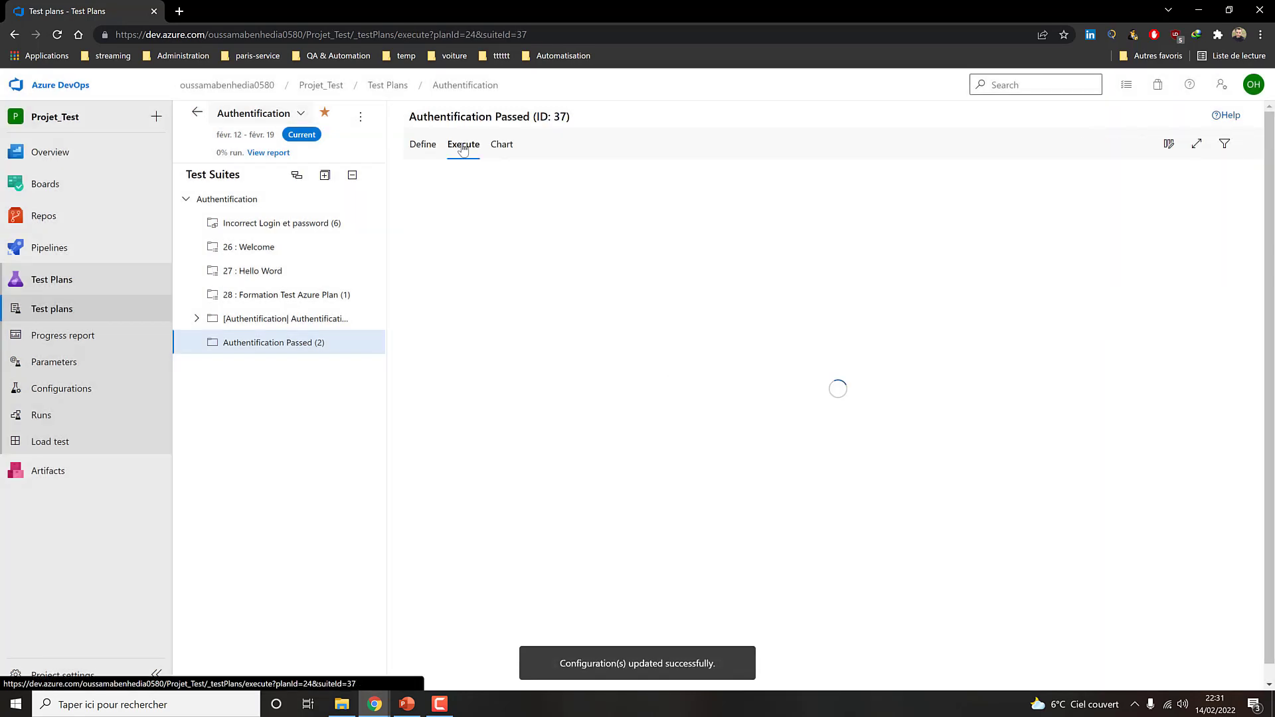